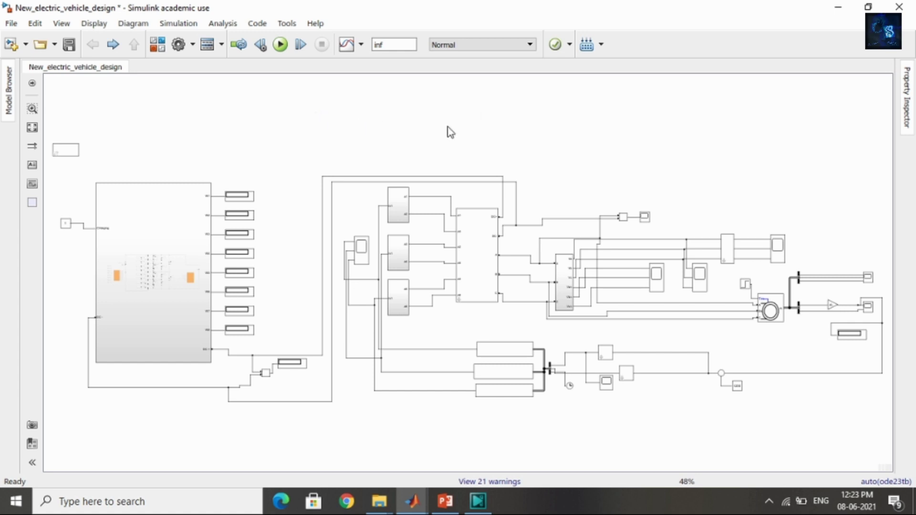
Review the top-level electric vehicle model from the battery subsystem through the inverter to the motor and its speed feedback line.
{"action": "left_click", "coordinate": [188, 231]}
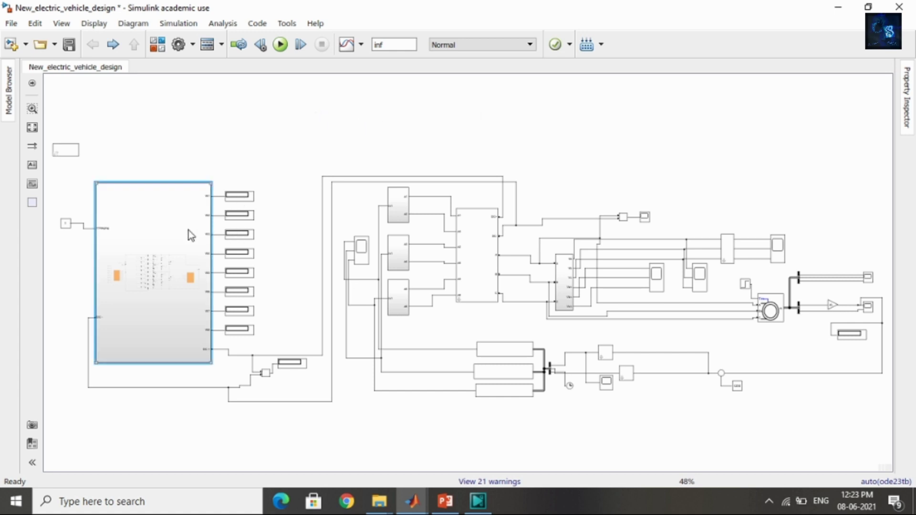
{"action": "left_click", "coordinate": [206, 136]}
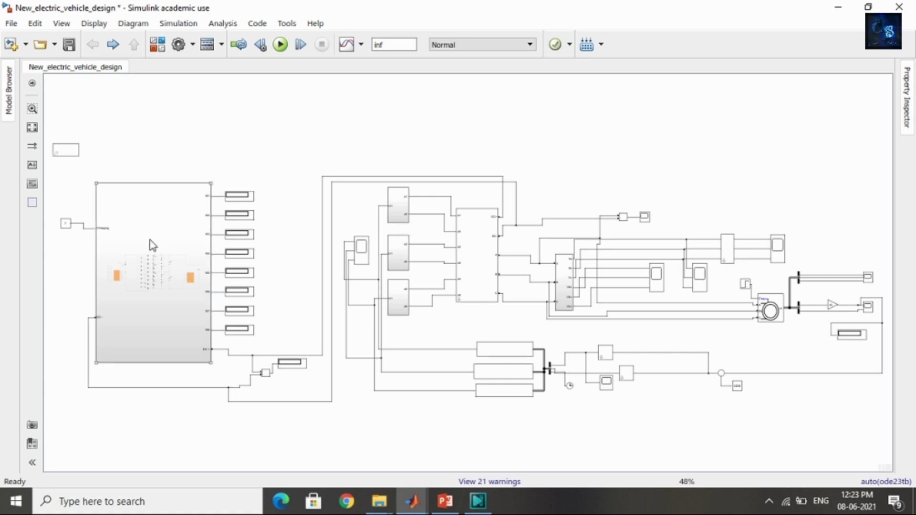
{"action": "left_click", "coordinate": [474, 260]}
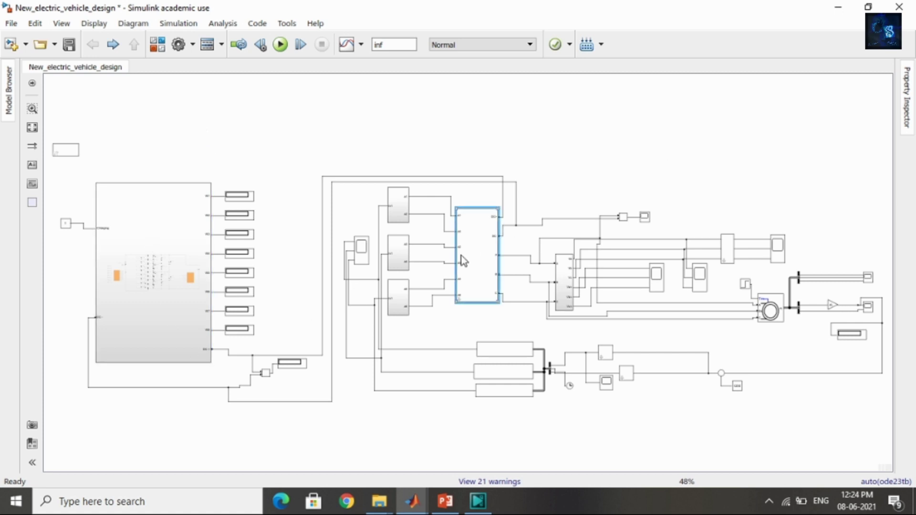
{"action": "left_click", "coordinate": [704, 152]}
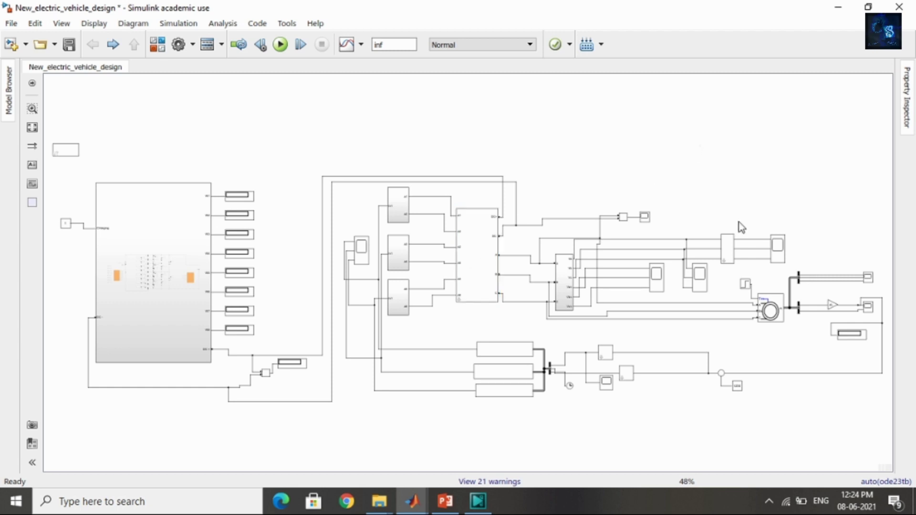
{"action": "left_click", "coordinate": [770, 326]}
{"action": "left_click", "coordinate": [867, 314]}
{"action": "left_click", "coordinate": [877, 298]}
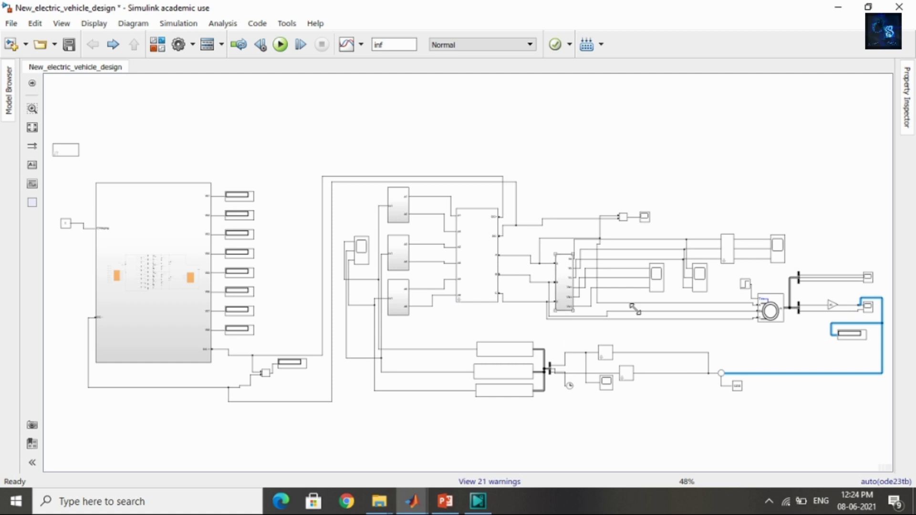
Inspect the battery subsystem's cells, charging source and DC output line, and return to the top-level model.
{"action": "left_click", "coordinate": [126, 230]}
{"action": "double_click", "coordinate": [125, 225]}
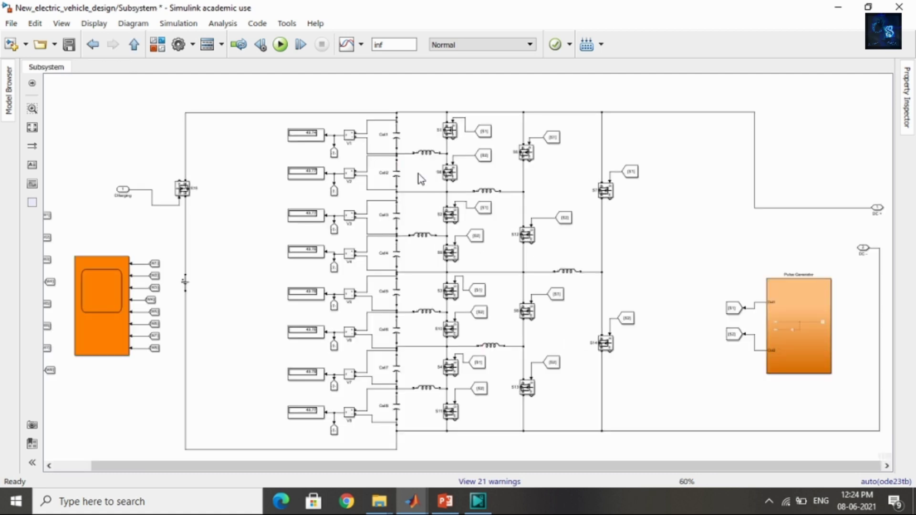
{"action": "left_click", "coordinate": [398, 138]}
{"action": "left_click", "coordinate": [204, 147]}
{"action": "left_click", "coordinate": [185, 282]}
{"action": "left_click", "coordinate": [698, 237]}
{"action": "left_click", "coordinate": [755, 155]}
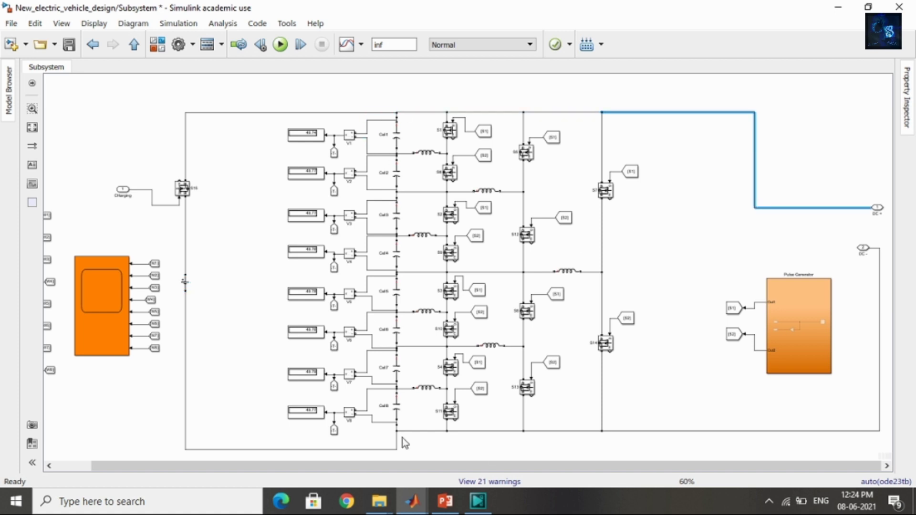
{"action": "left_click", "coordinate": [840, 270]}
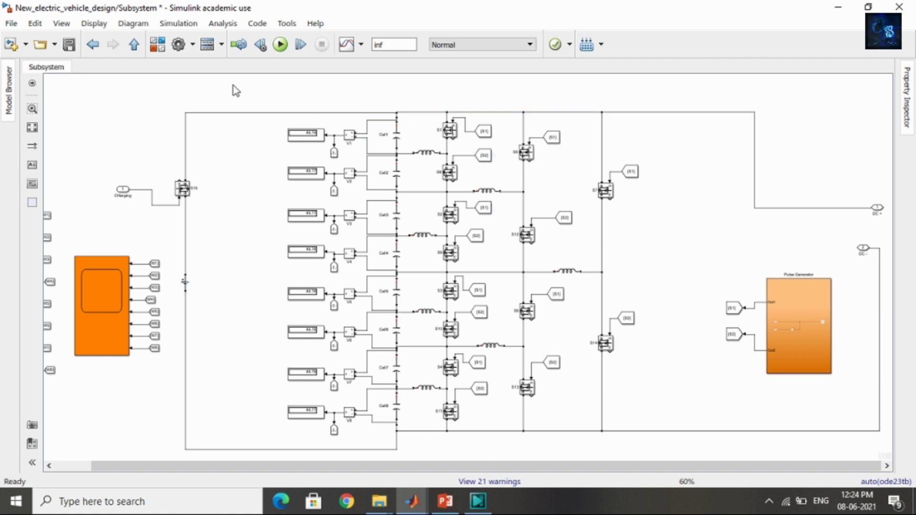
{"action": "left_click", "coordinate": [93, 44]}
{"action": "left_click", "coordinate": [564, 143]}
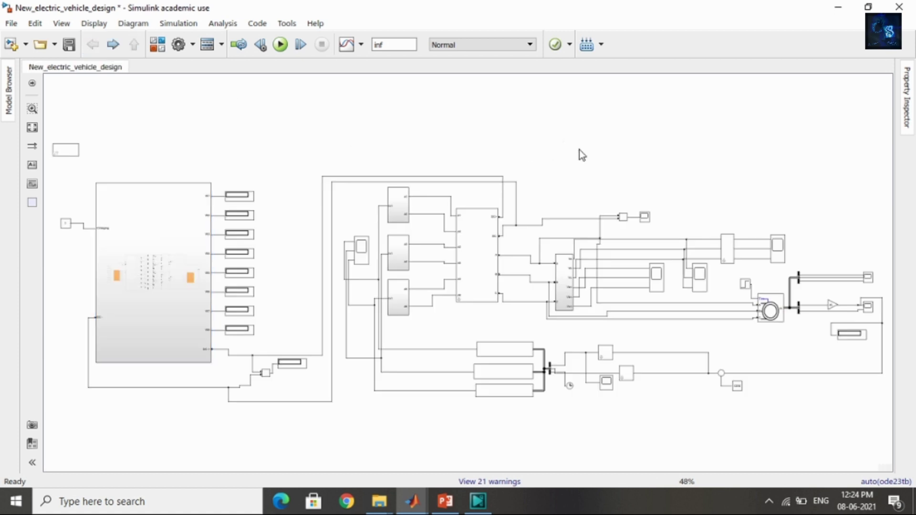
Inspect the switching circuit inside the t type inverter subsystem and return to the top-level model.
{"action": "scroll", "coordinate": [593, 282], "scroll_direction": "up", "scroll_amount": 2}
{"action": "left_click", "coordinate": [402, 236]}
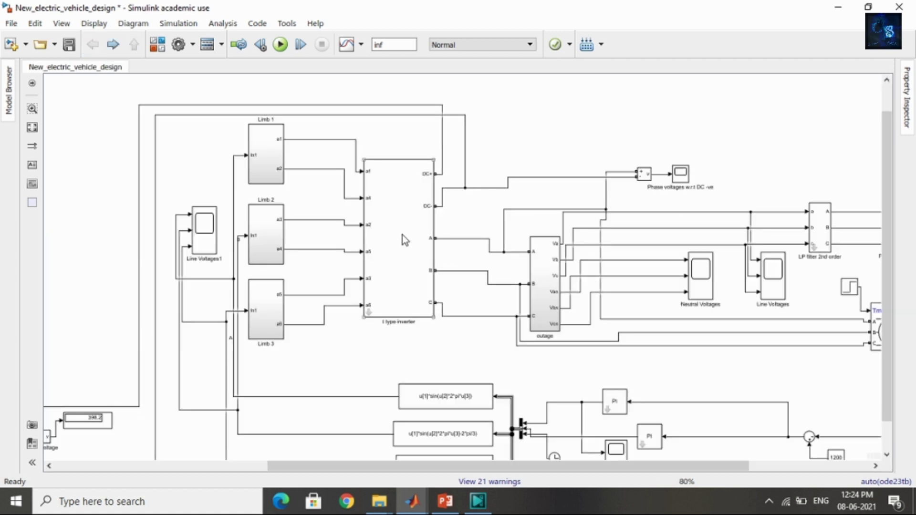
{"action": "double_click", "coordinate": [370, 315]}
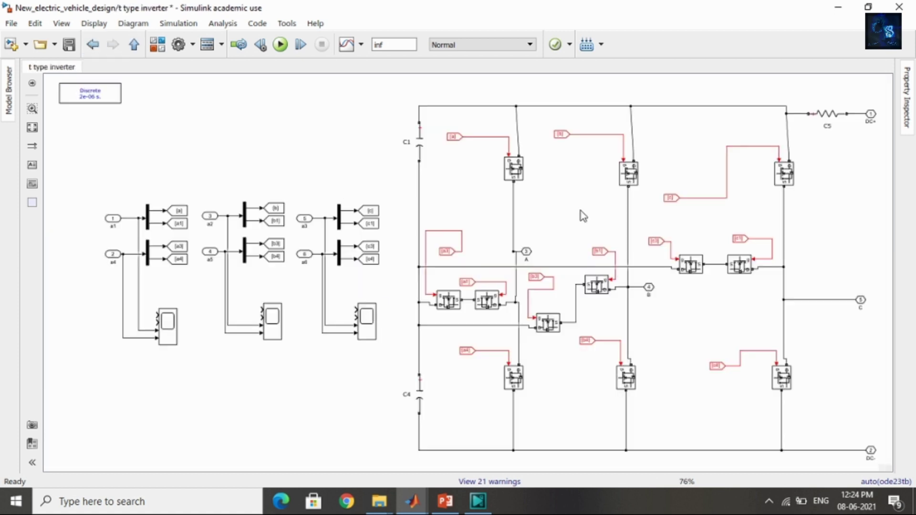
{"action": "left_click", "coordinate": [92, 45]}
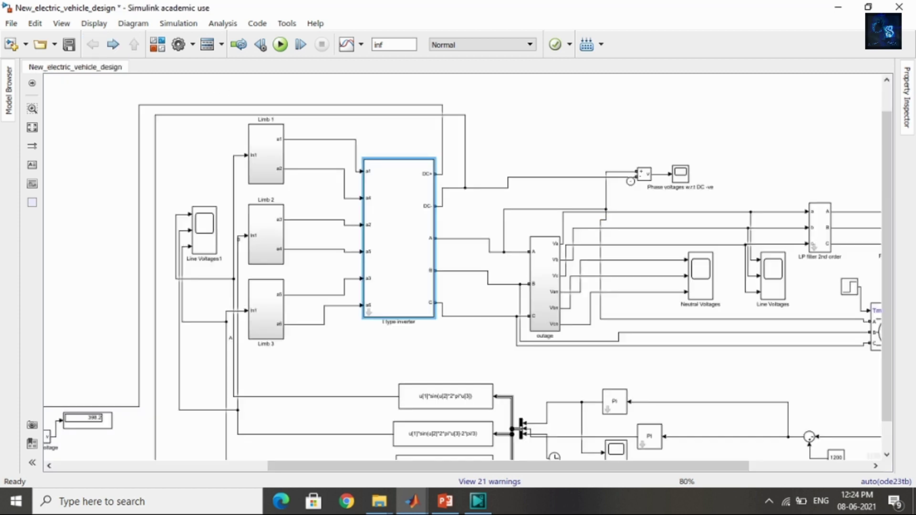
Check the Asynchronous Machine block's configuration parameters and fit the whole model in view.
{"action": "left_click_drag", "start_coordinate": [548, 470], "coordinate": [668, 470]}
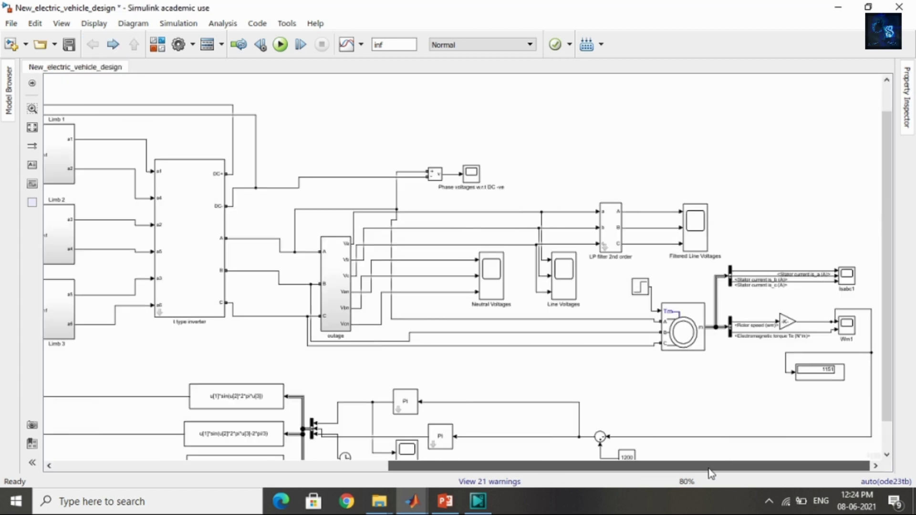
{"action": "double_click", "coordinate": [682, 336]}
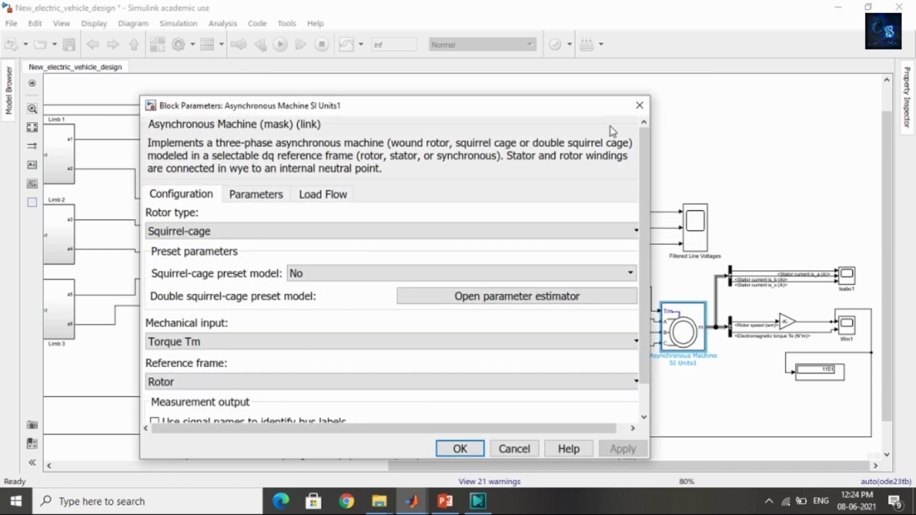
{"action": "left_click", "coordinate": [638, 105]}
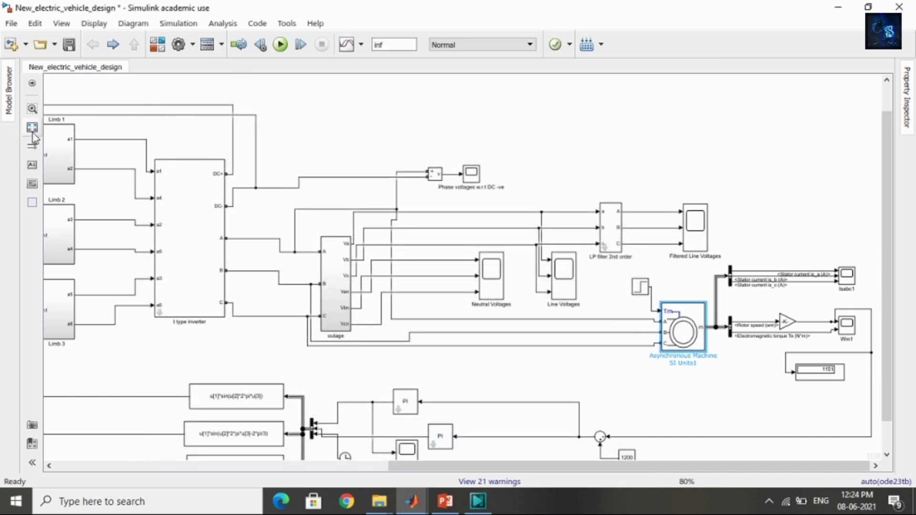
{"action": "left_click", "coordinate": [31, 128]}
{"action": "left_click", "coordinate": [294, 126]}
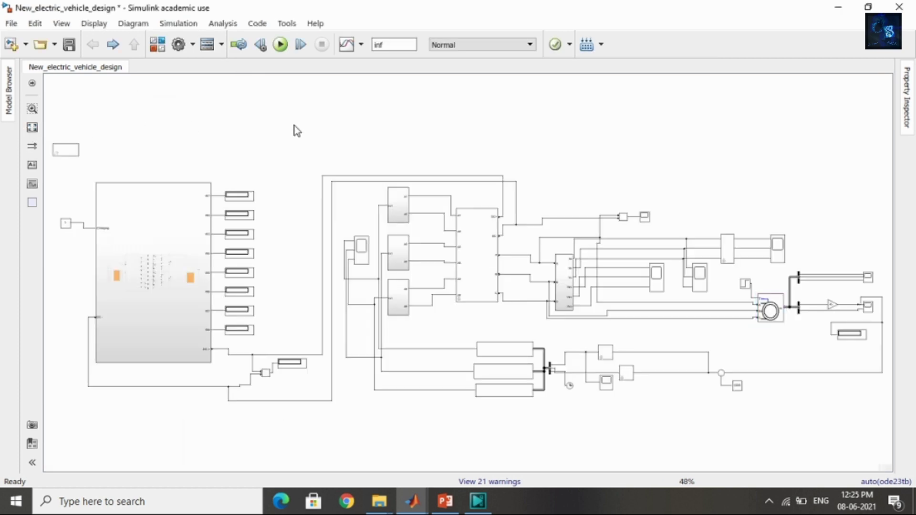
Start the simulation of the vehicle model and stop it again.
{"action": "left_click", "coordinate": [281, 45]}
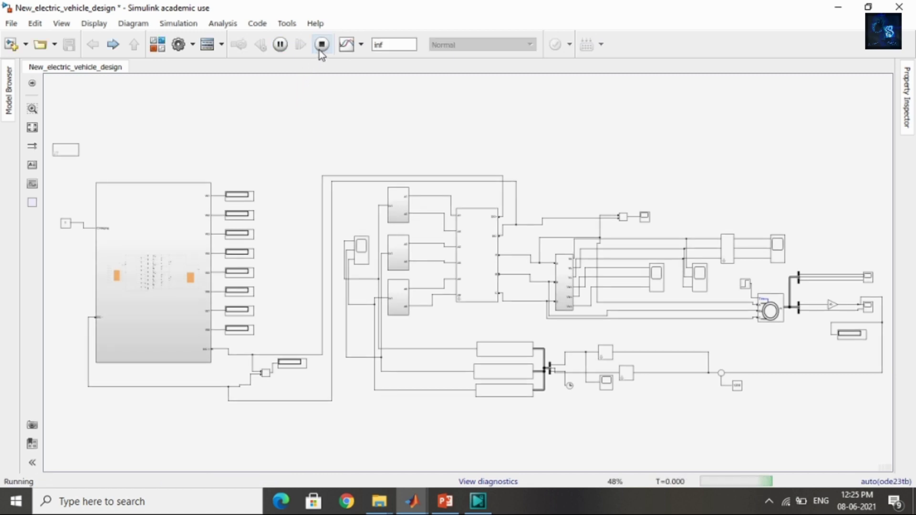
{"action": "left_click", "coordinate": [321, 45]}
Check the initial capacitor voltages of Cell1 through Cell4 inside the battery subsystem.
{"action": "double_click", "coordinate": [187, 233]}
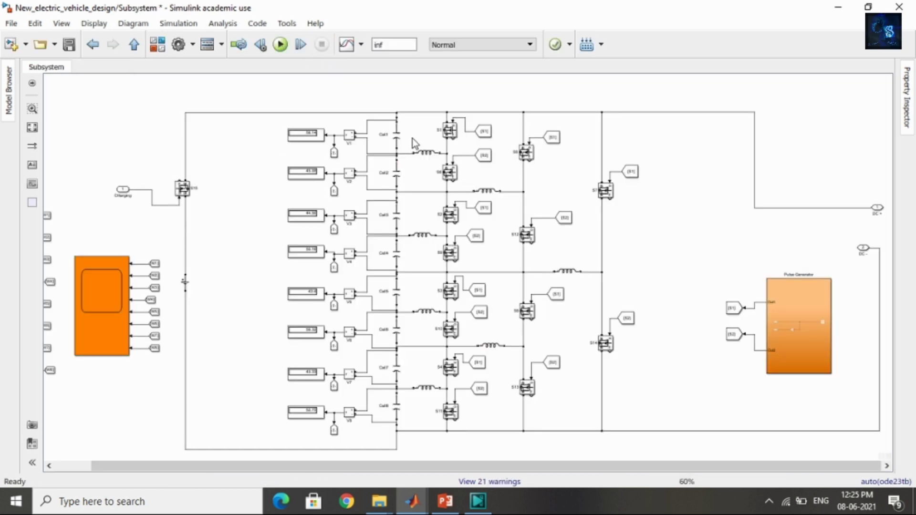
{"action": "double_click", "coordinate": [397, 135]}
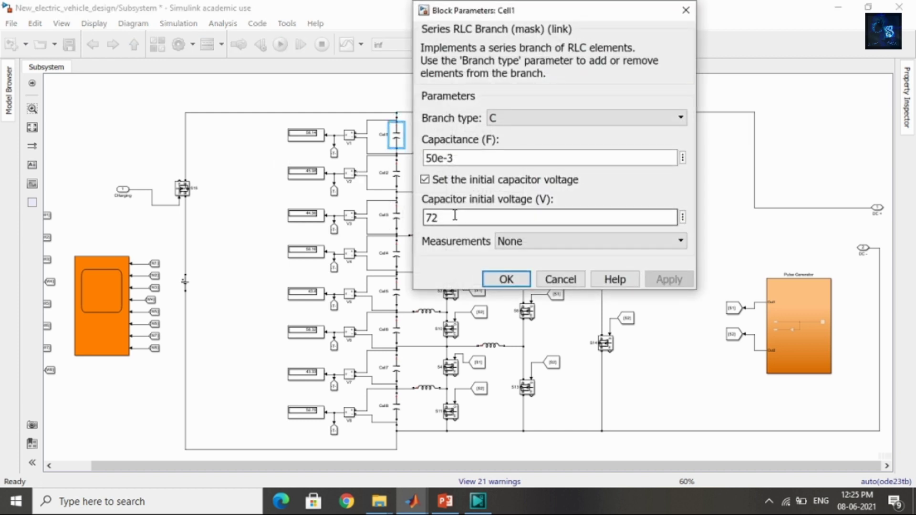
{"action": "left_click", "coordinate": [506, 279]}
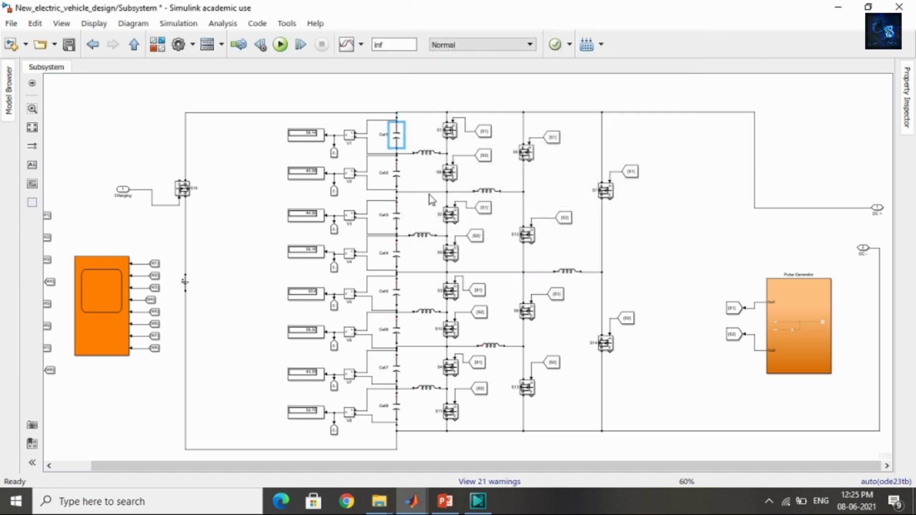
{"action": "double_click", "coordinate": [398, 174]}
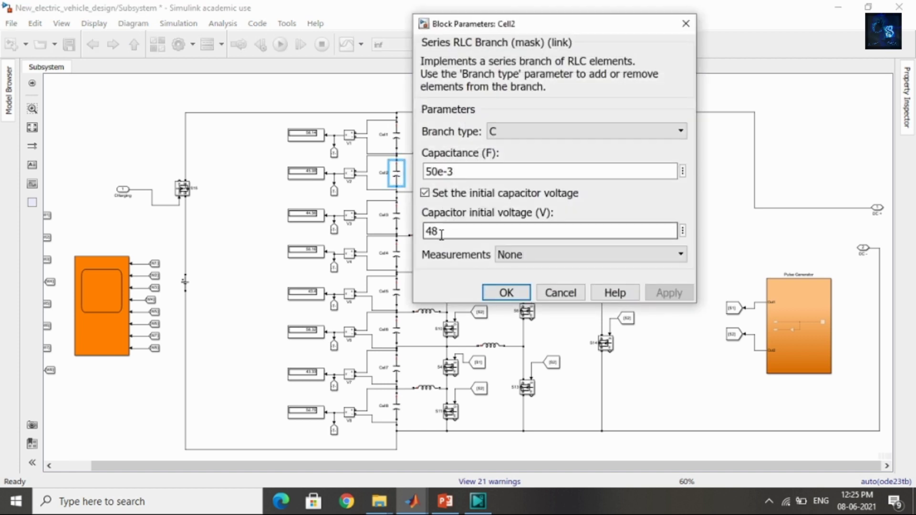
{"action": "left_click", "coordinate": [507, 293]}
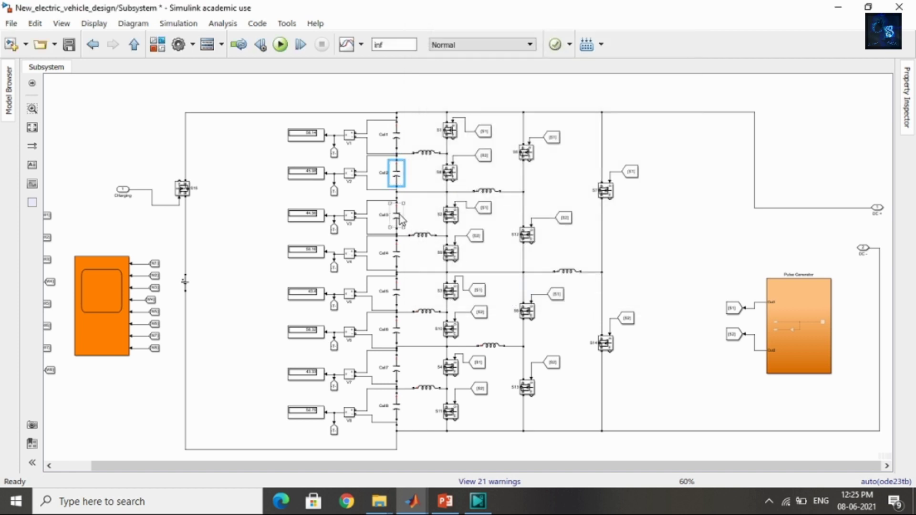
{"action": "double_click", "coordinate": [400, 216]}
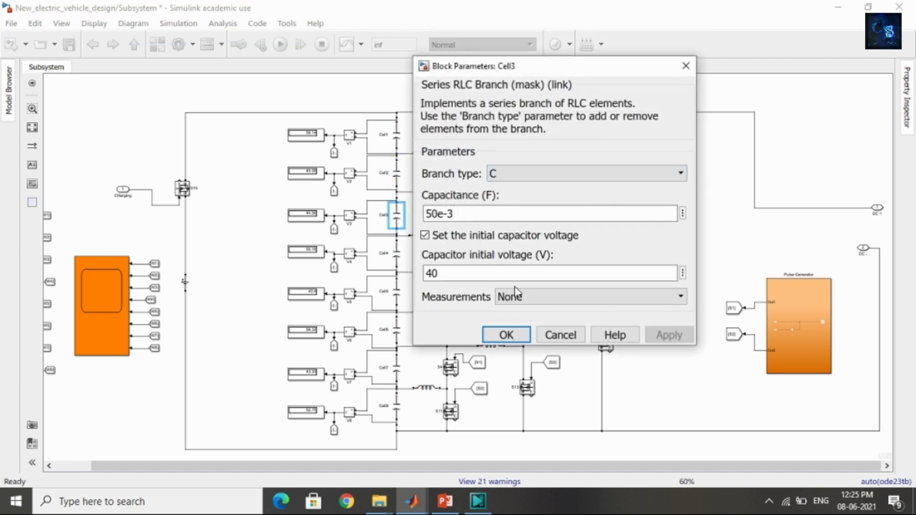
{"action": "left_click", "coordinate": [507, 335]}
{"action": "left_click", "coordinate": [395, 255]}
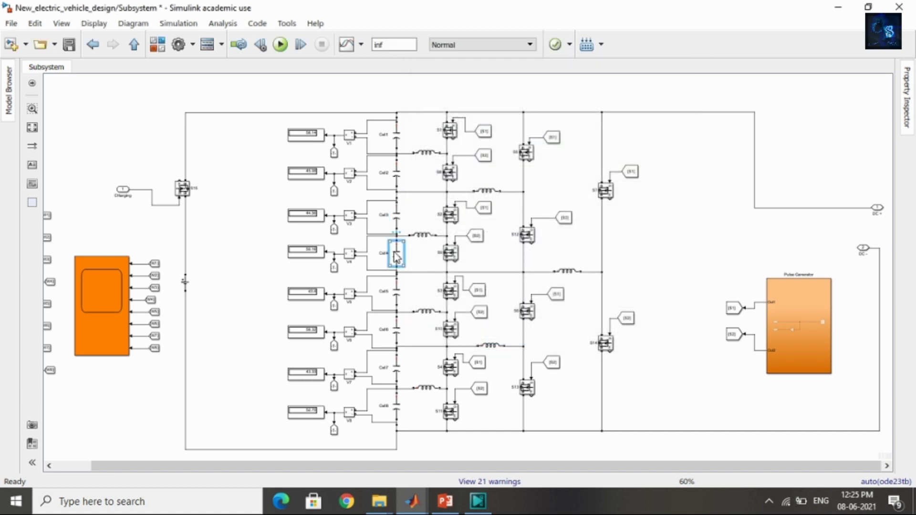
{"action": "double_click", "coordinate": [395, 255]}
{"action": "left_click", "coordinate": [506, 372]}
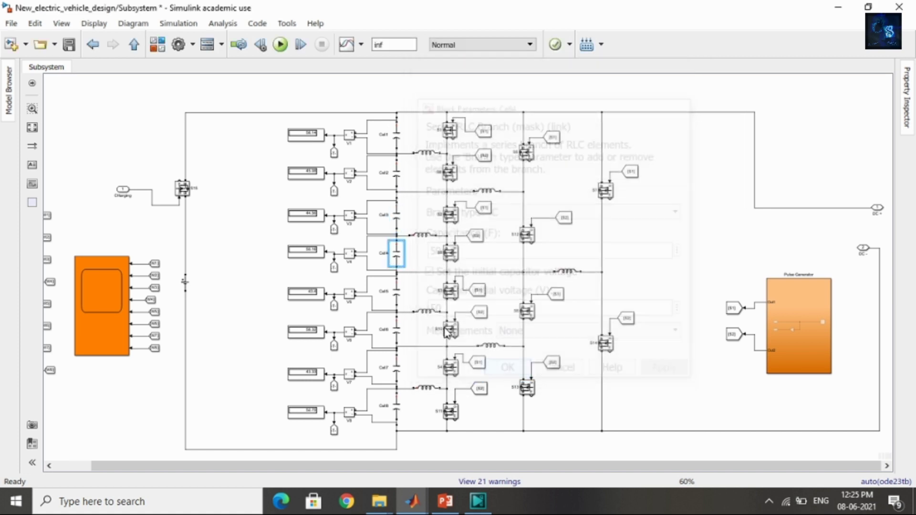
Check the initial capacitor voltages of Cell5 through Cell8 in the battery subsystem.
{"action": "double_click", "coordinate": [400, 290]}
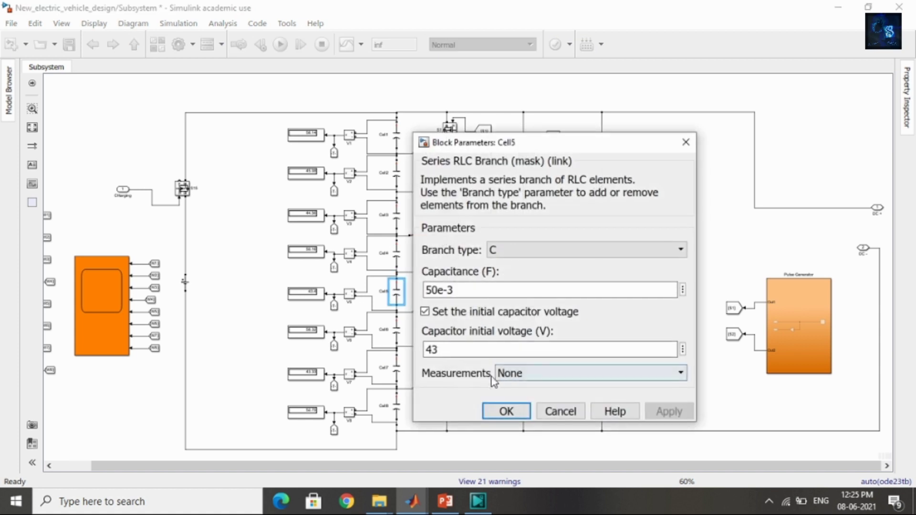
{"action": "left_click", "coordinate": [506, 411]}
{"action": "left_click", "coordinate": [395, 330]}
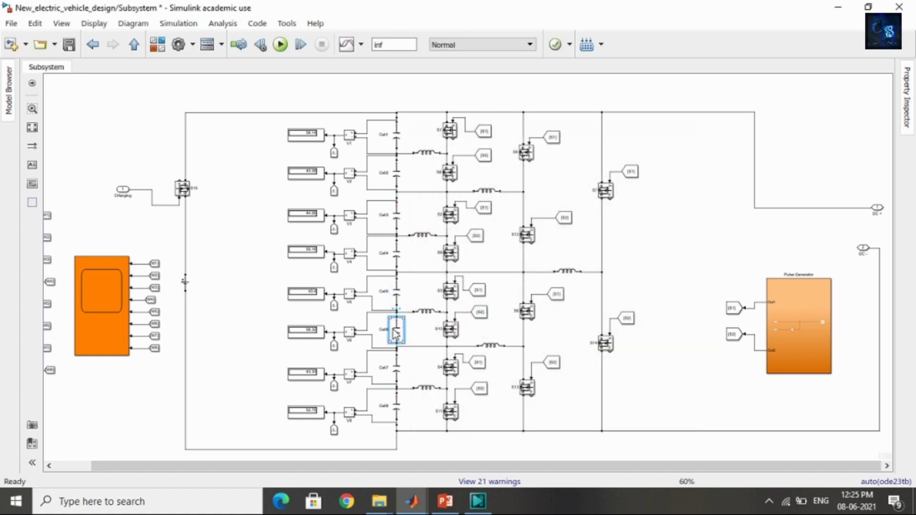
{"action": "double_click", "coordinate": [393, 329]}
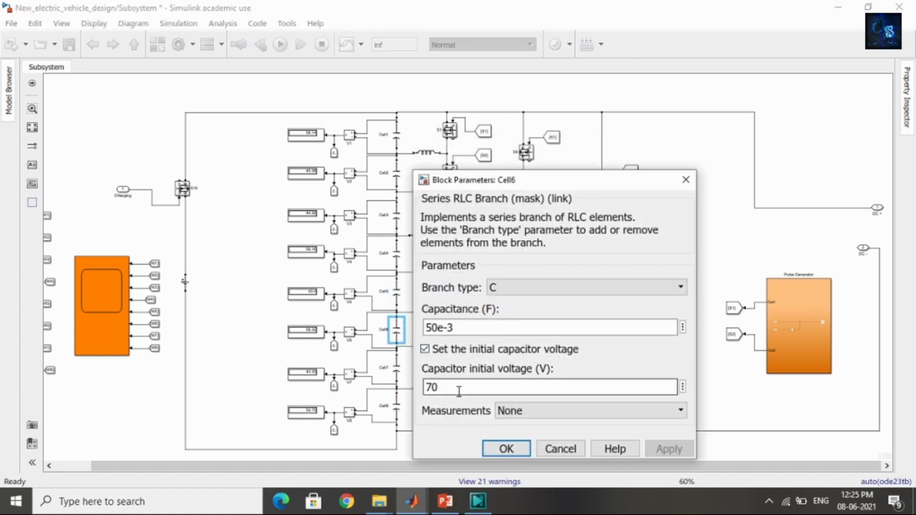
{"action": "left_click", "coordinate": [520, 450]}
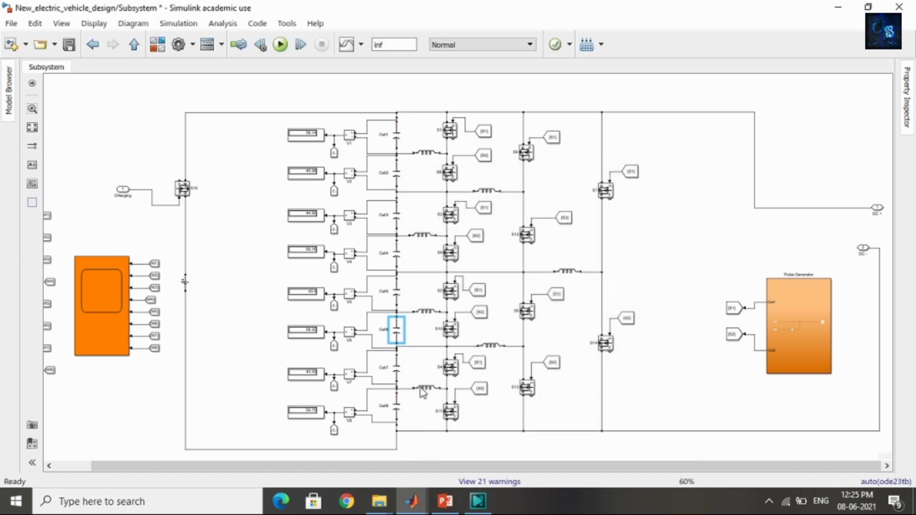
{"action": "left_click", "coordinate": [399, 371]}
{"action": "double_click", "coordinate": [399, 373]}
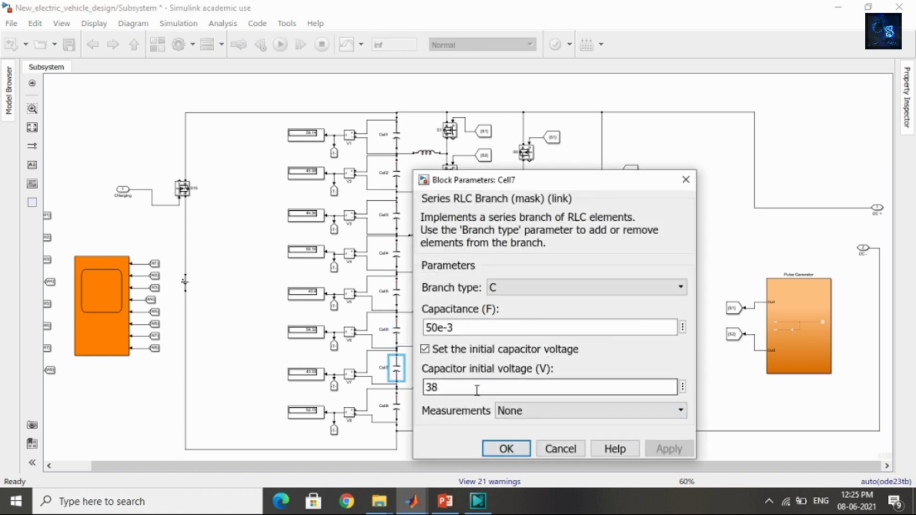
{"action": "left_click", "coordinate": [506, 448]}
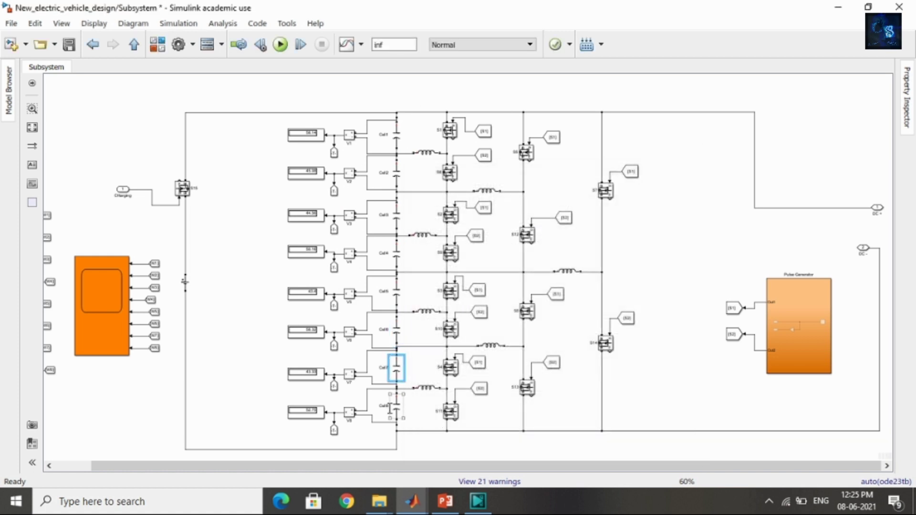
{"action": "double_click", "coordinate": [390, 409]}
{"action": "left_click", "coordinate": [507, 448]}
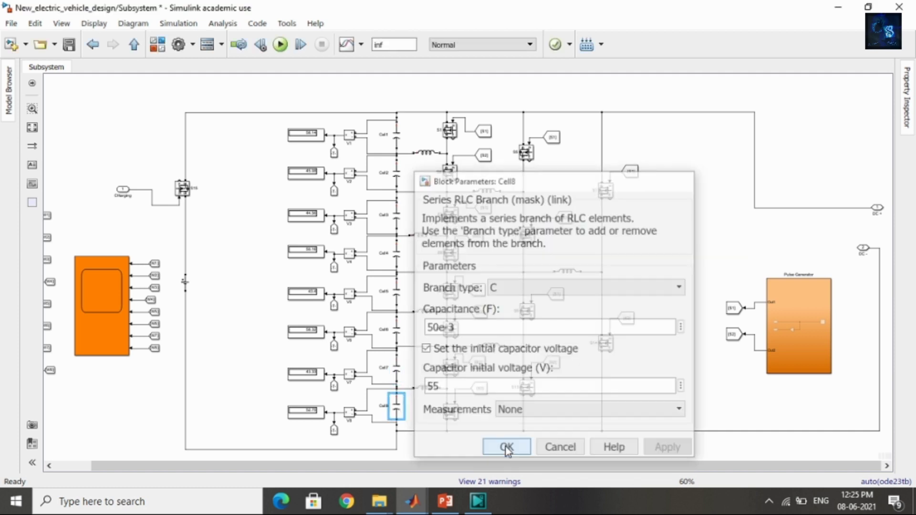
Examine the column of cell voltage displays and the orange scope in the battery subsystem.
{"action": "left_click", "coordinate": [258, 240]}
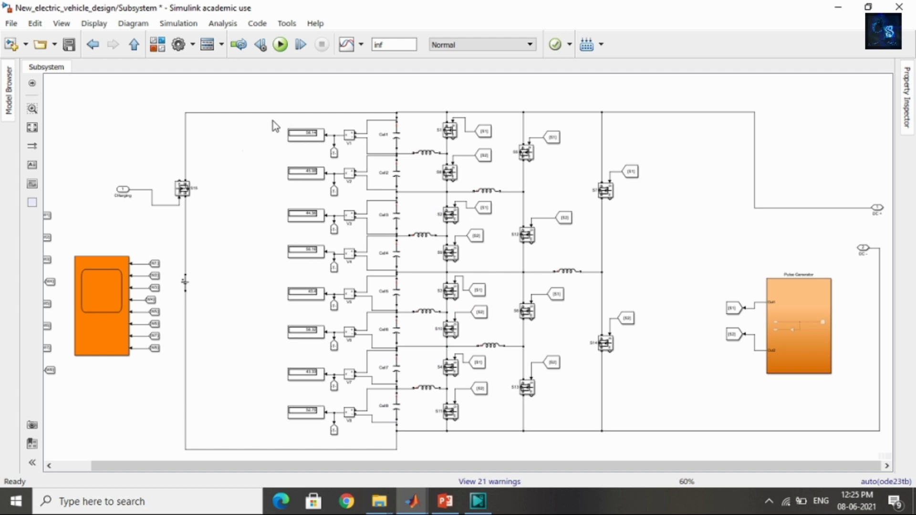
{"action": "left_click_drag", "start_coordinate": [274, 120], "coordinate": [340, 439]}
{"action": "left_click", "coordinate": [257, 233]}
{"action": "left_click", "coordinate": [106, 298]}
Return to the top-level model and run the simulation.
{"action": "left_click", "coordinate": [93, 44]}
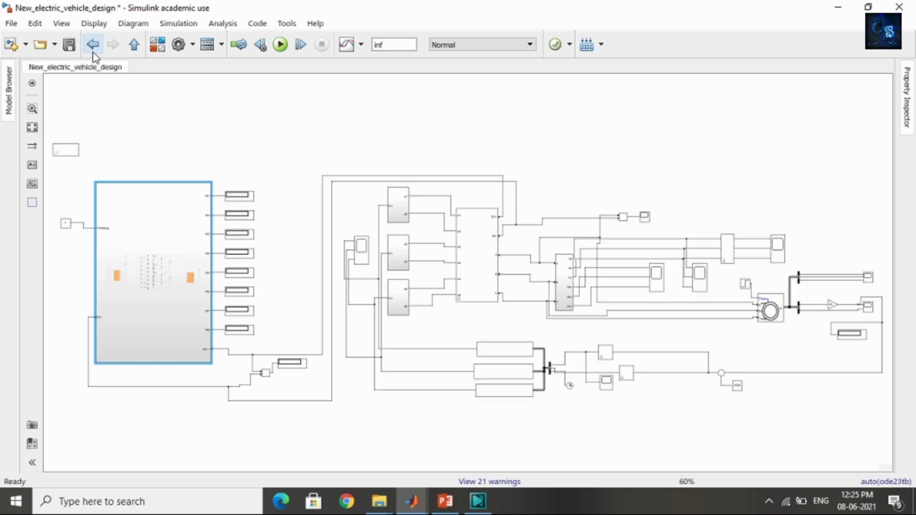
{"action": "left_click", "coordinate": [280, 45]}
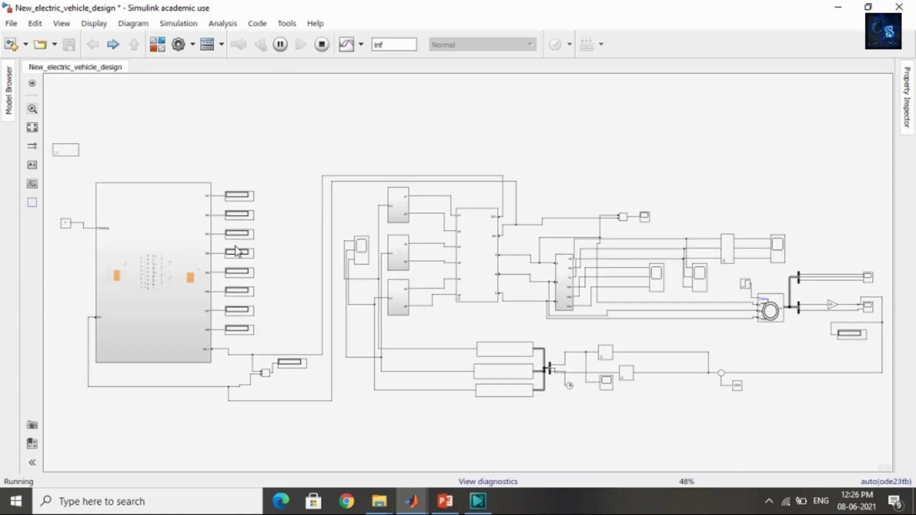
Monitor the Cell1 through Cell8 voltage displays and the TotalVoltage display while the simulation runs.
{"action": "scroll", "coordinate": [238, 252], "scroll_direction": "up", "scroll_amount": 2}
{"action": "scroll", "coordinate": [311, 211], "scroll_direction": "up", "scroll_amount": 1}
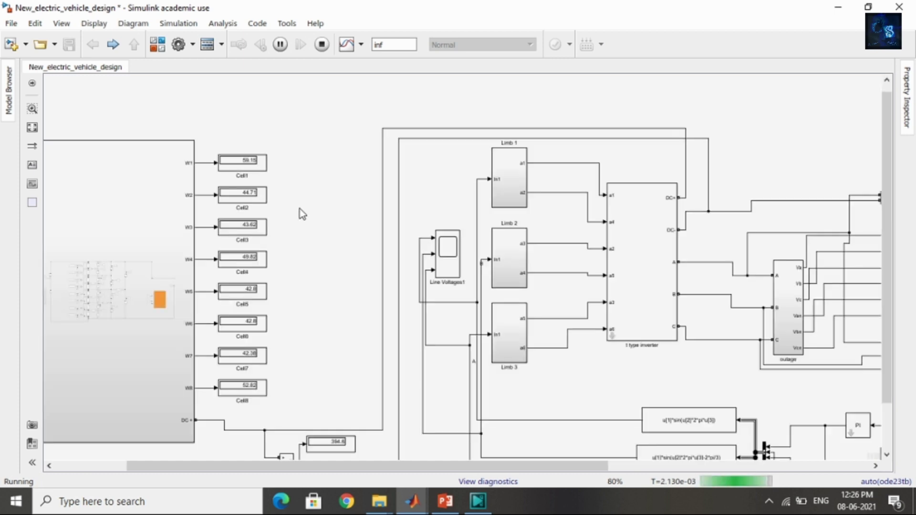
{"action": "scroll", "coordinate": [305, 172], "scroll_direction": "up", "scroll_amount": 1}
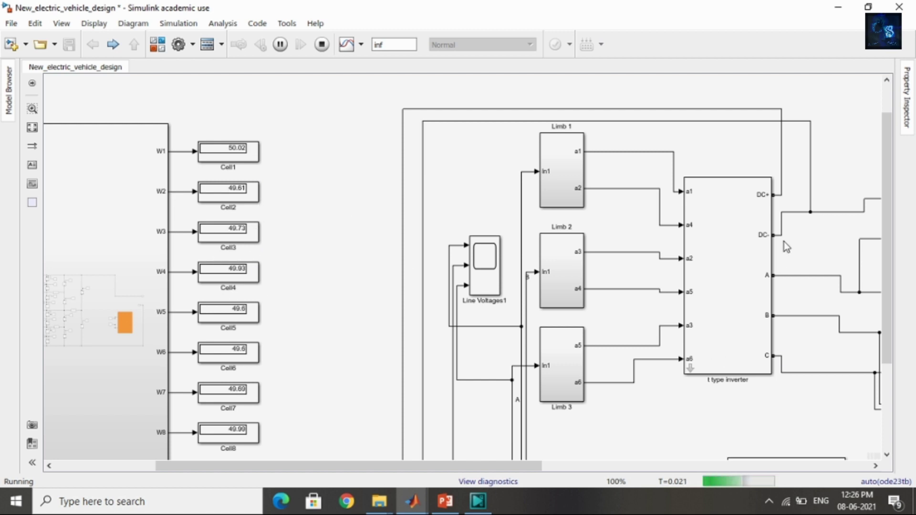
{"action": "left_click_drag", "start_coordinate": [895, 234], "coordinate": [901, 257]}
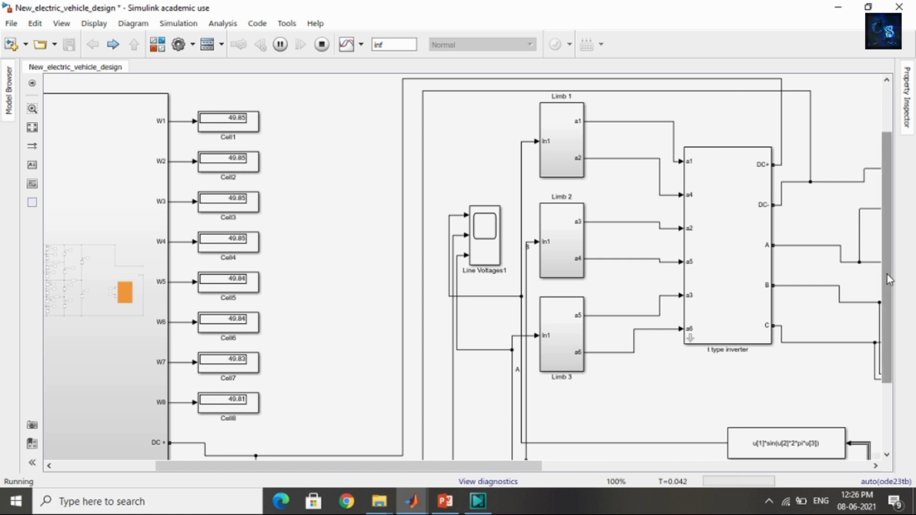
{"action": "left_click_drag", "start_coordinate": [887, 278], "coordinate": [900, 368]}
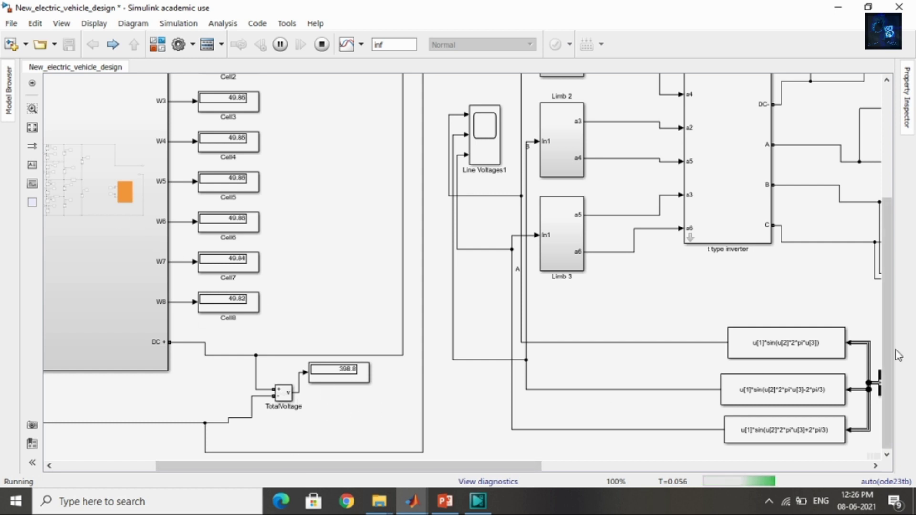
{"action": "left_click_drag", "start_coordinate": [887, 349], "coordinate": [886, 265]}
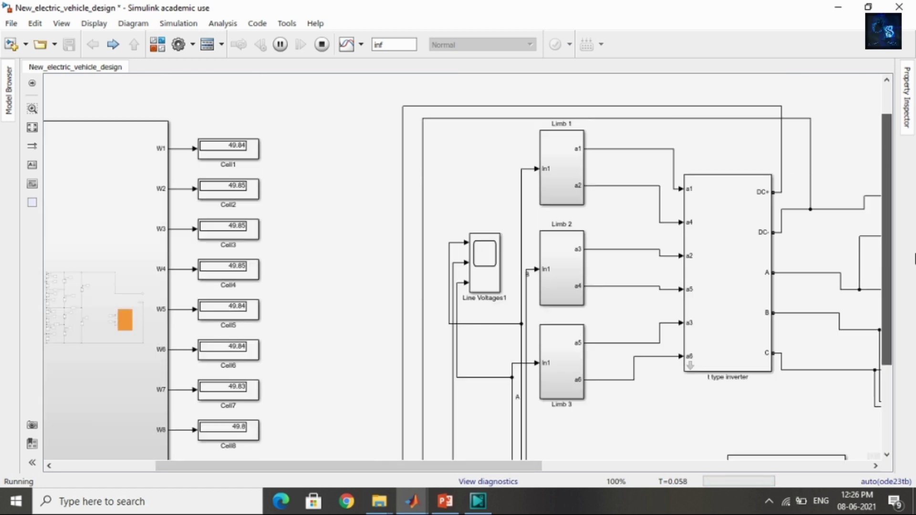
Check the rotor speed display at the induction motor output and return to the battery side of the model.
{"action": "left_click_drag", "start_coordinate": [503, 467], "coordinate": [808, 463]}
{"action": "left_click_drag", "start_coordinate": [890, 268], "coordinate": [677, 467]}
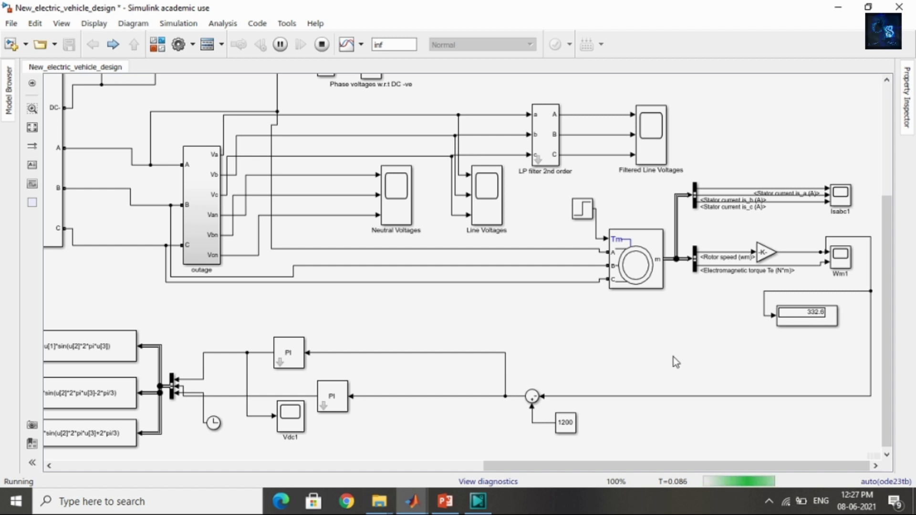
{"action": "left_click_drag", "start_coordinate": [622, 468], "coordinate": [65, 454]}
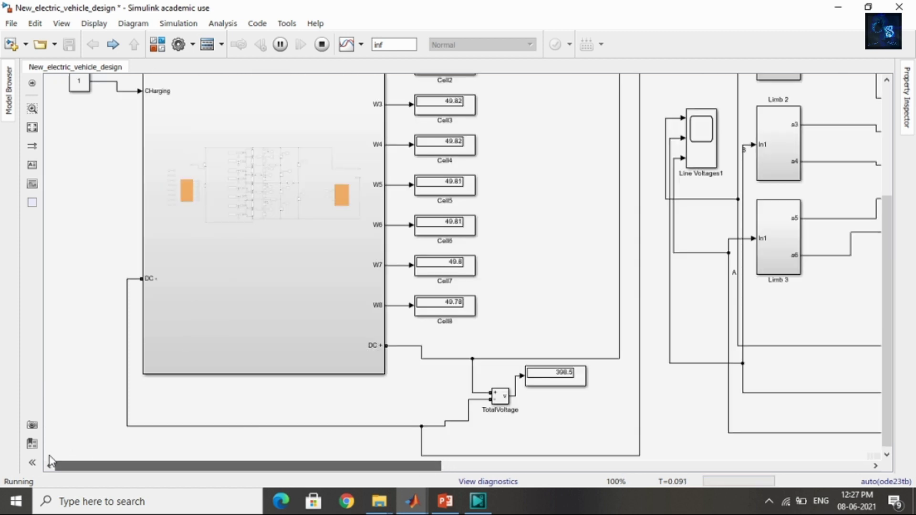
Enter the battery subsystem and view the eight cell voltage curves in the orange scope.
{"action": "left_click", "coordinate": [32, 127]}
{"action": "double_click", "coordinate": [109, 239]}
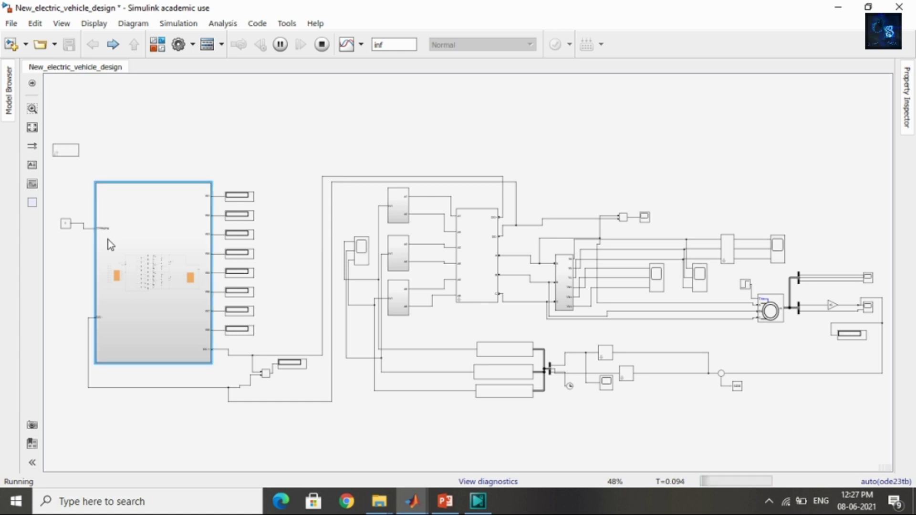
{"action": "left_click_drag", "start_coordinate": [192, 462], "coordinate": [141, 464]}
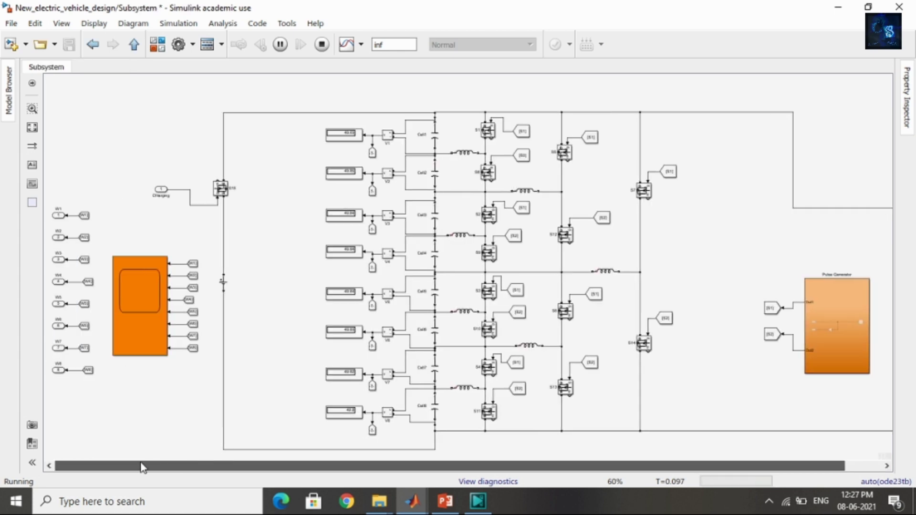
{"action": "double_click", "coordinate": [136, 319]}
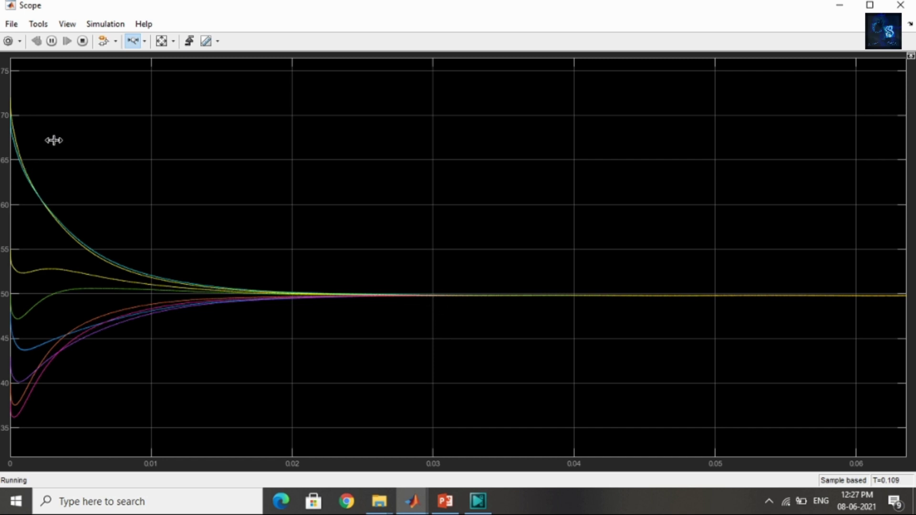
{"action": "left_click", "coordinate": [839, 6]}
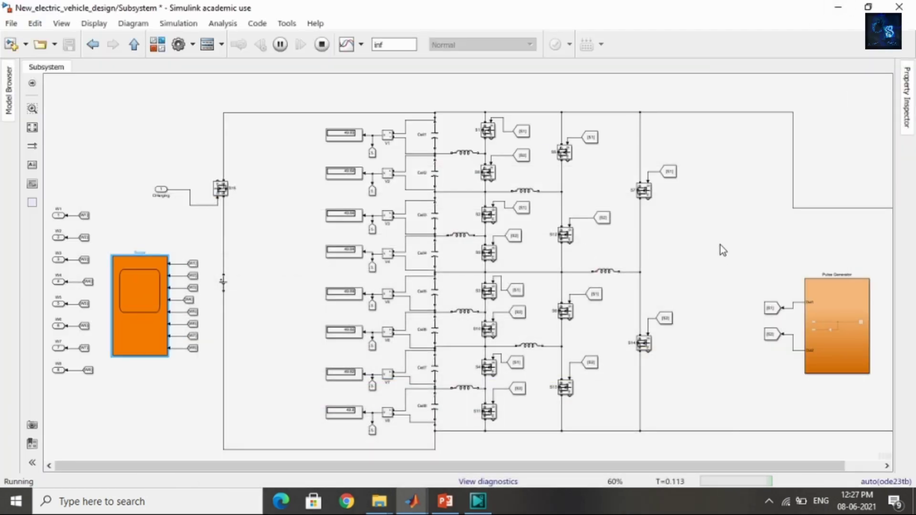
Return to the top-level model and open the Wm1 scope for rotor speed and electromagnetic torque.
{"action": "left_click", "coordinate": [720, 245]}
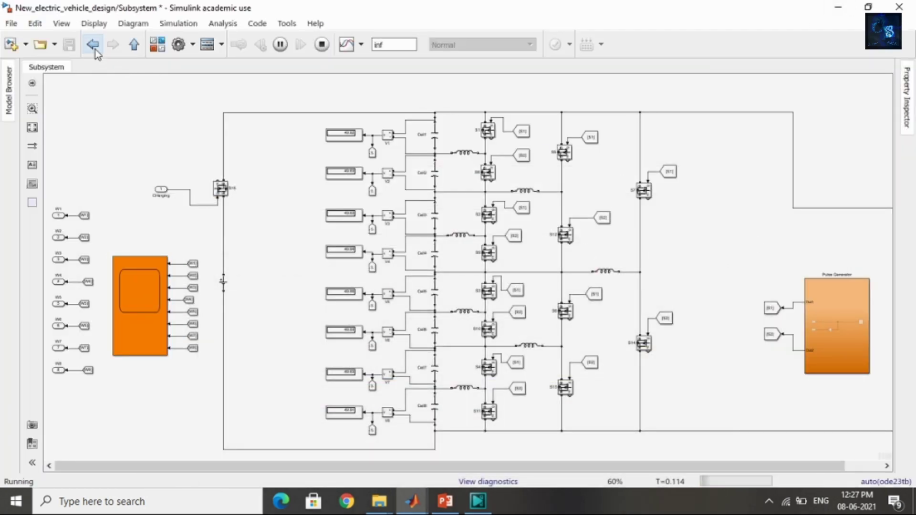
{"action": "left_click", "coordinate": [93, 45]}
{"action": "left_click", "coordinate": [615, 158]}
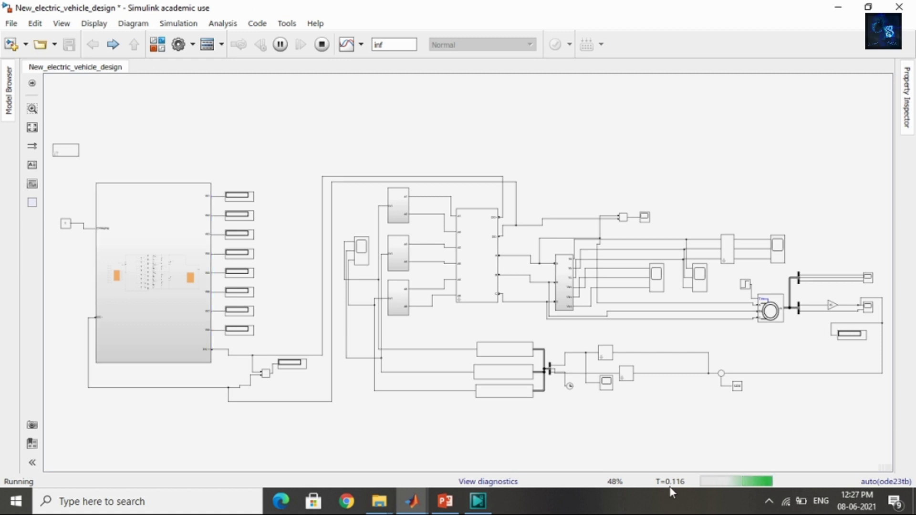
{"action": "scroll", "coordinate": [889, 422], "scroll_direction": "up", "scroll_amount": 2}
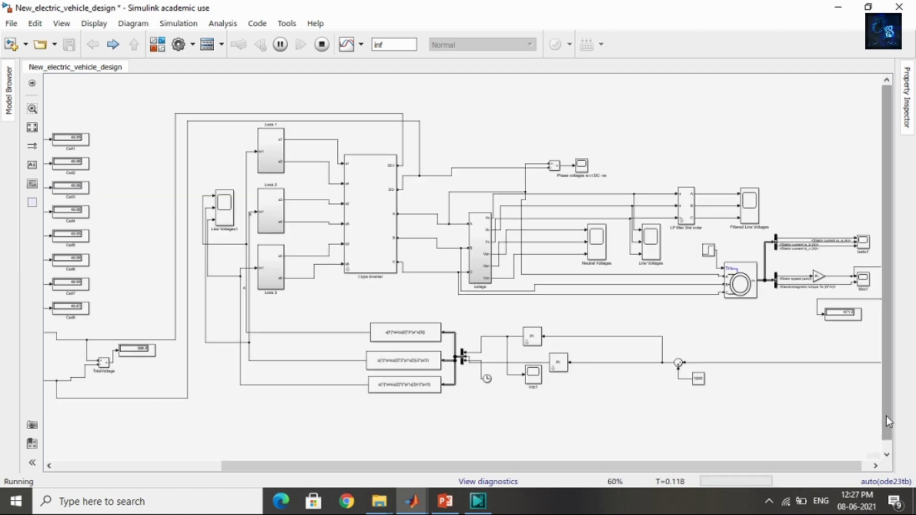
{"action": "scroll", "coordinate": [874, 402], "scroll_direction": "up", "scroll_amount": 4}
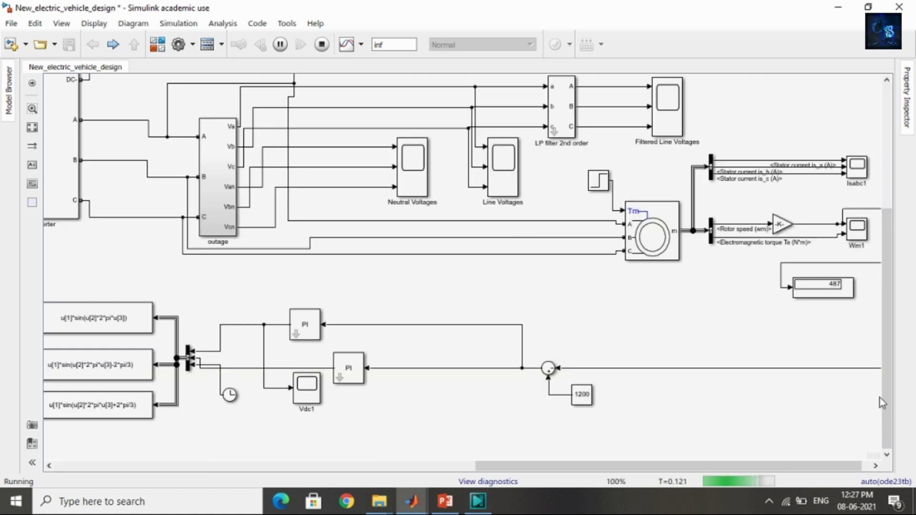
{"action": "scroll", "coordinate": [818, 459], "scroll_direction": "up", "scroll_amount": 1}
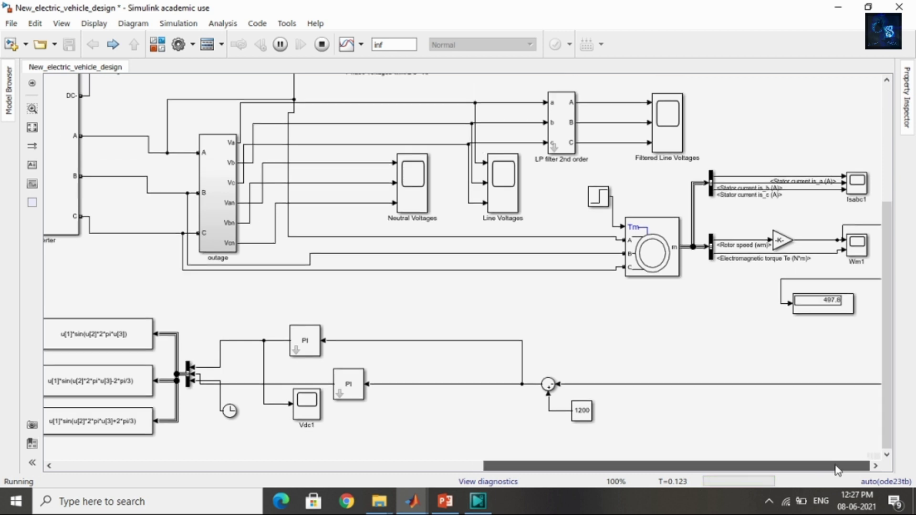
{"action": "left_click_drag", "start_coordinate": [834, 466], "coordinate": [843, 454]}
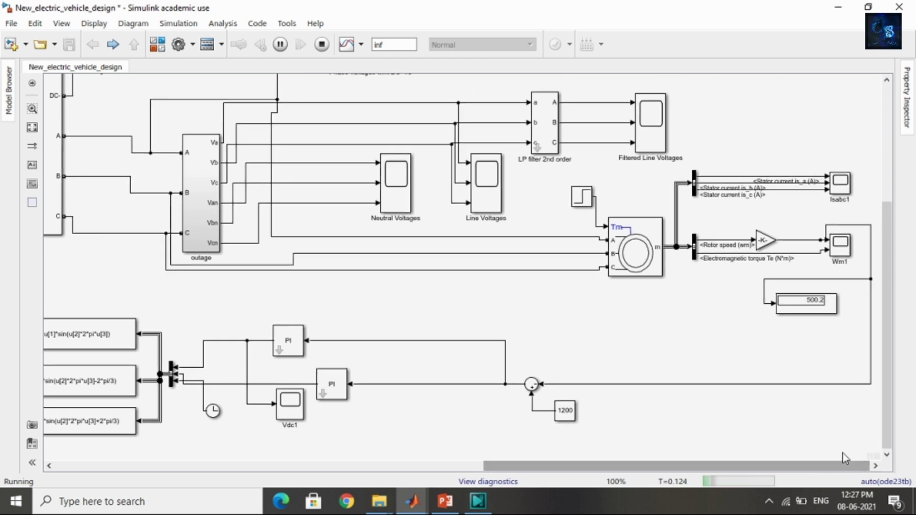
{"action": "left_click", "coordinate": [843, 252]}
{"action": "double_click", "coordinate": [839, 245]}
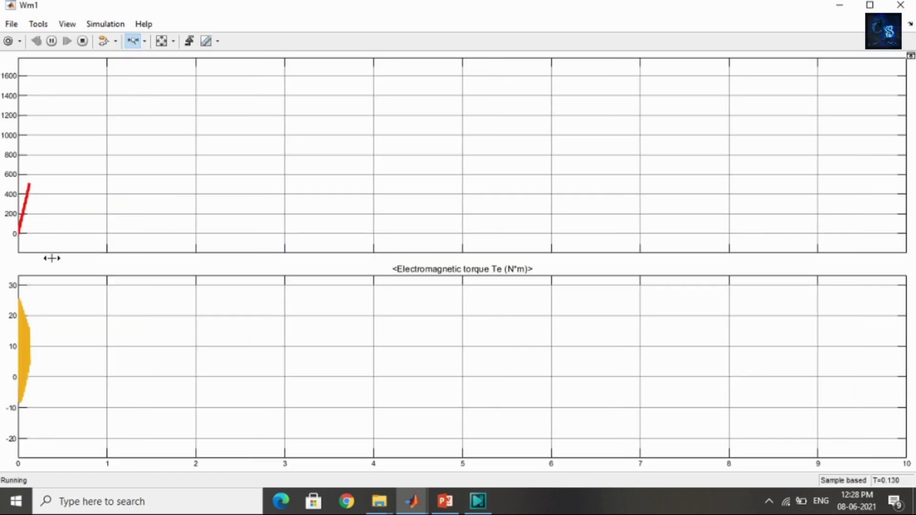
Inspect the speed and torque curves in the Wm1 scope at several time scales, and minimize the scope.
{"action": "left_click", "coordinate": [23, 339]}
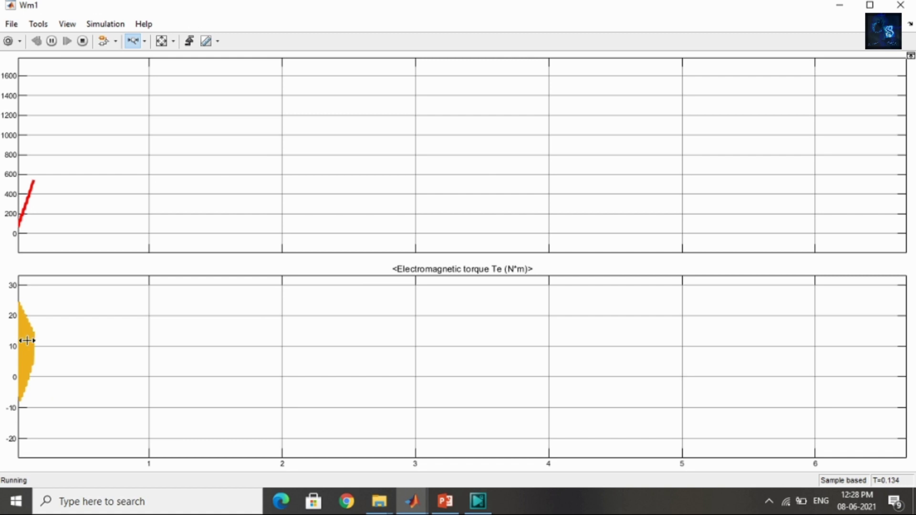
{"action": "left_click", "coordinate": [23, 341]}
{"action": "left_click_drag", "start_coordinate": [26, 342], "coordinate": [41, 343]}
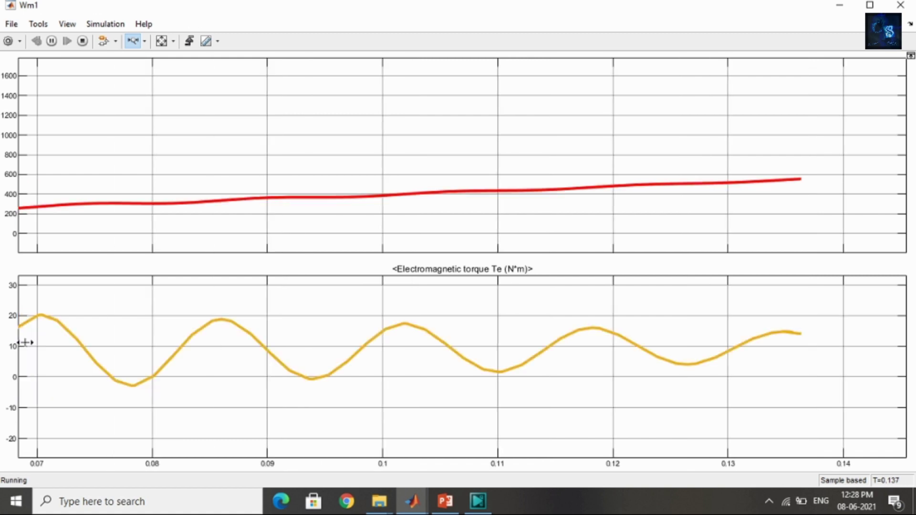
{"action": "scroll", "coordinate": [286, 364], "scroll_direction": "down", "scroll_amount": 4}
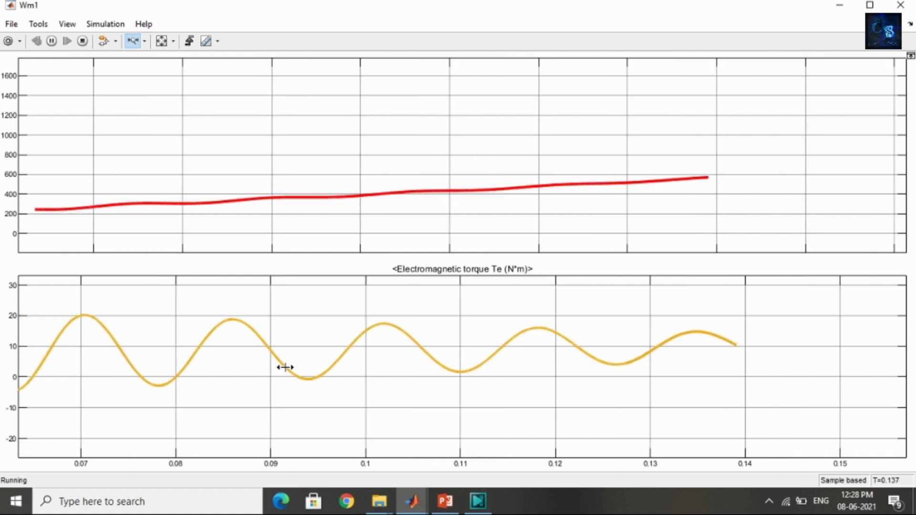
{"action": "scroll", "coordinate": [284, 371], "scroll_direction": "down", "scroll_amount": 4}
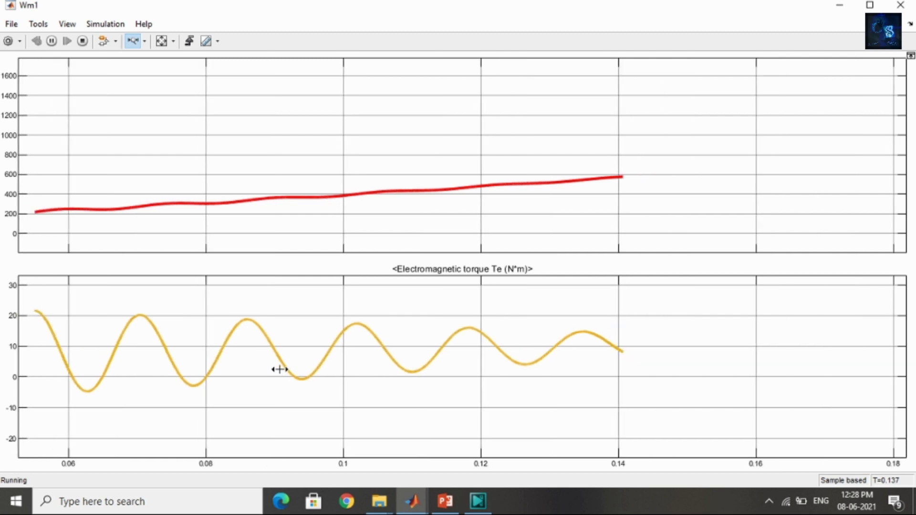
{"action": "scroll", "coordinate": [252, 390], "scroll_direction": "down", "scroll_amount": 4}
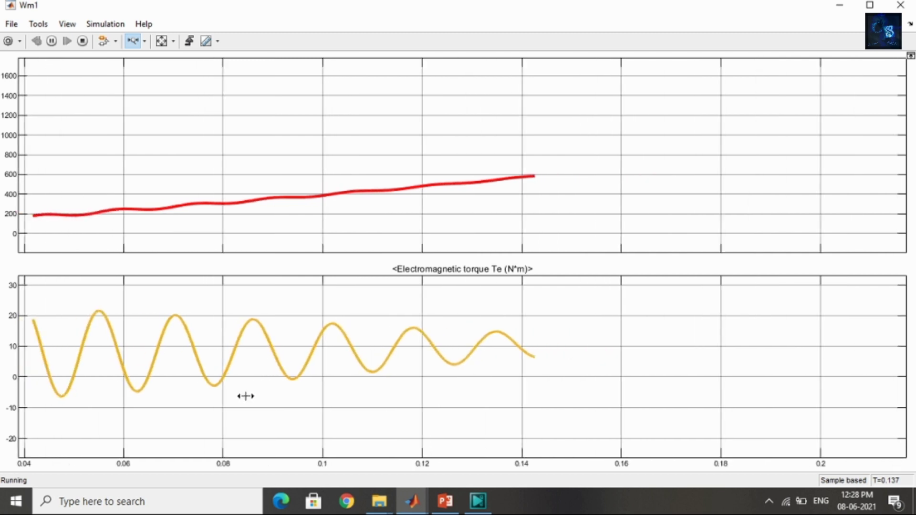
{"action": "scroll", "coordinate": [228, 395], "scroll_direction": "down", "scroll_amount": 4}
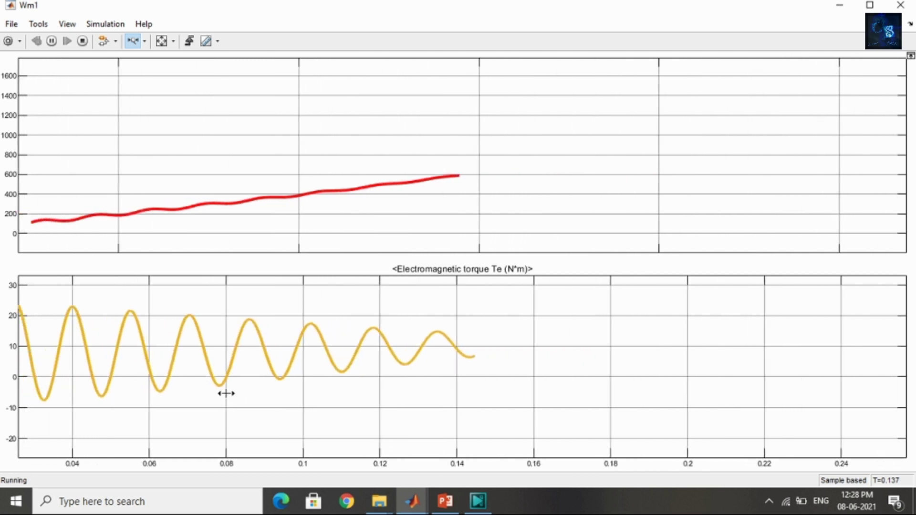
{"action": "scroll", "coordinate": [222, 397], "scroll_direction": "down", "scroll_amount": 4}
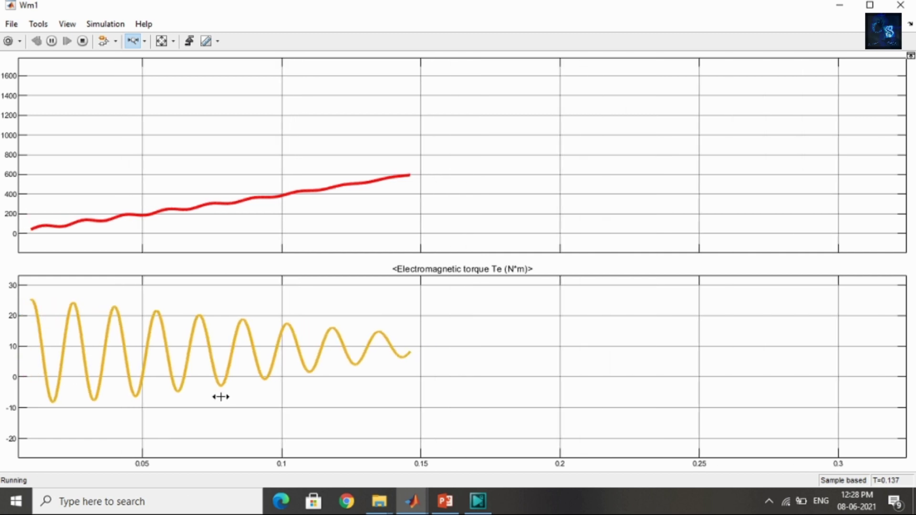
{"action": "scroll", "coordinate": [220, 396], "scroll_direction": "down", "scroll_amount": 4}
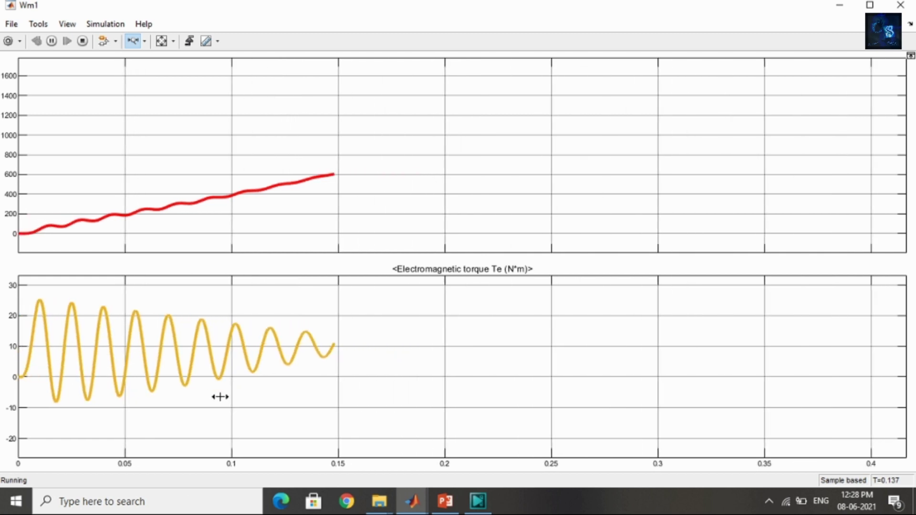
{"action": "scroll", "coordinate": [220, 396], "scroll_direction": "down", "scroll_amount": 4}
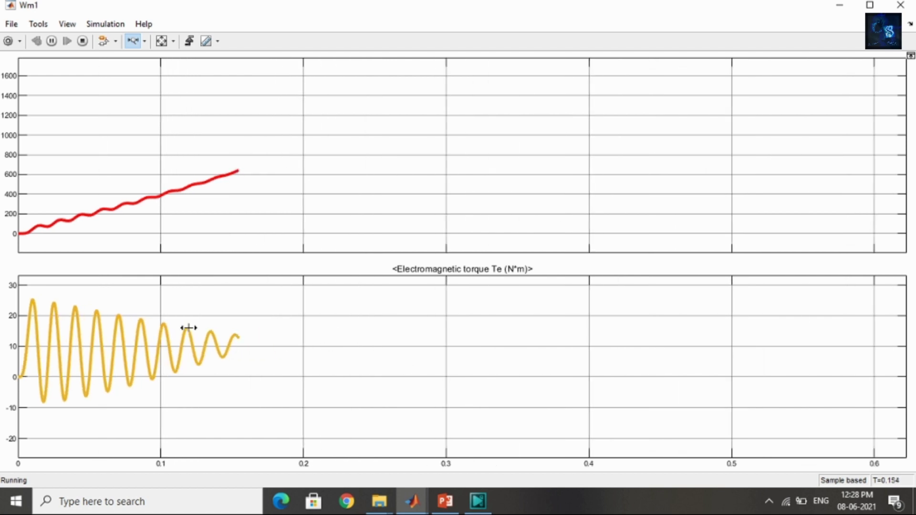
{"action": "left_click", "coordinate": [836, 6]}
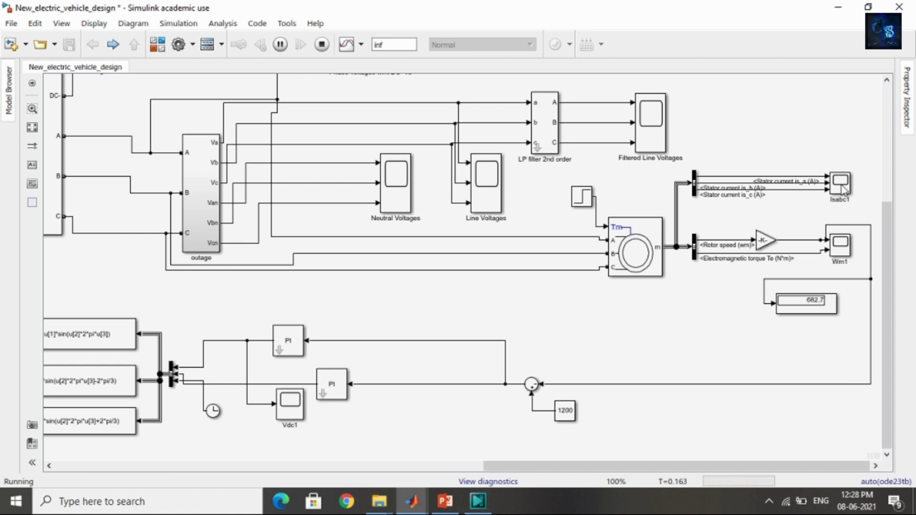
Open the Isabc1 stator current scope and scale both of its axes to the data.
{"action": "left_click", "coordinate": [843, 187]}
{"action": "double_click", "coordinate": [841, 182]}
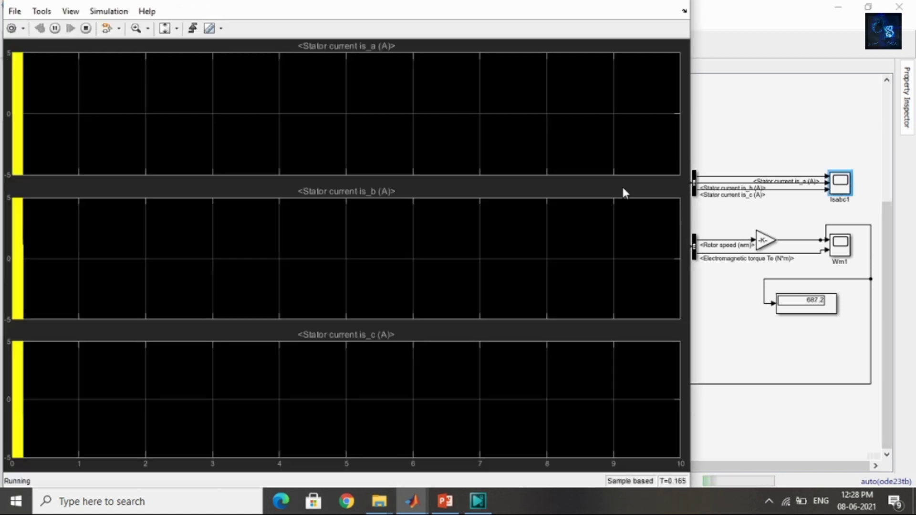
{"action": "left_click", "coordinate": [176, 30]}
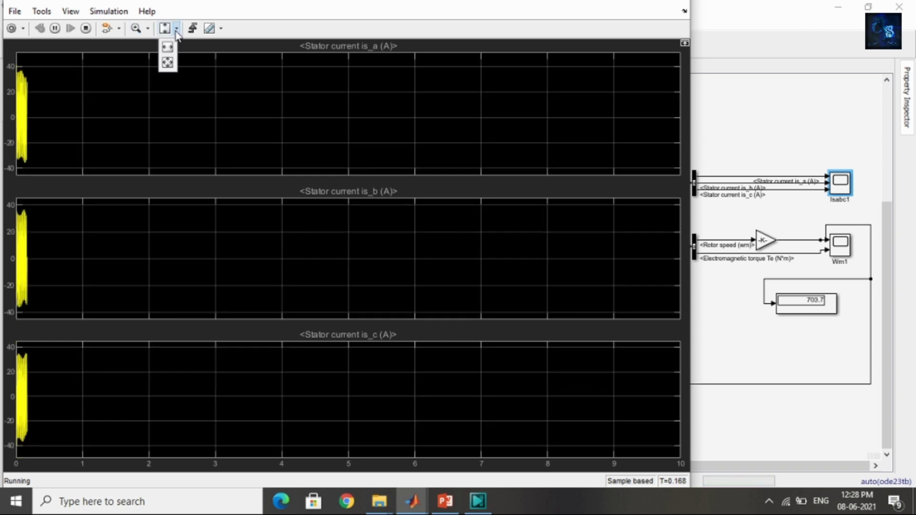
{"action": "left_click", "coordinate": [173, 65]}
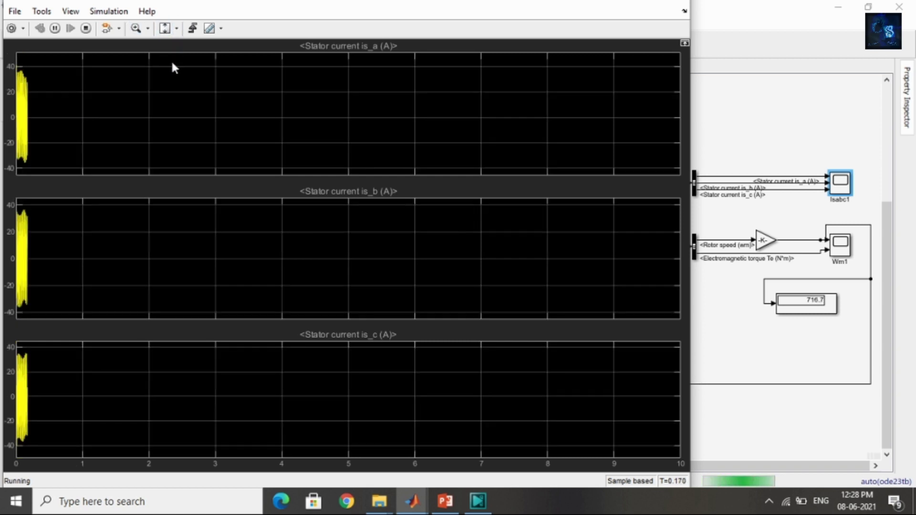
Zoom the three stator current plots along the time axis to about 0.11–0.17 s, and minimize the scope.
{"action": "left_click", "coordinate": [147, 28]}
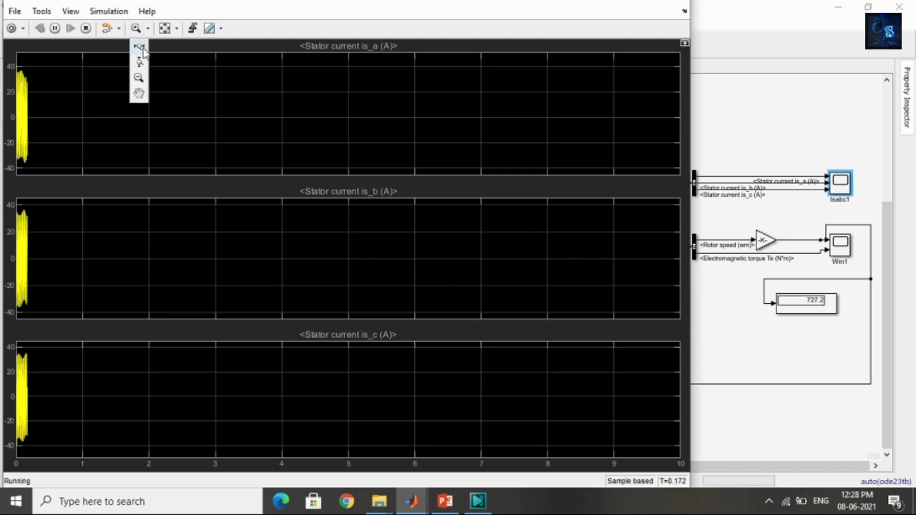
{"action": "left_click", "coordinate": [140, 47]}
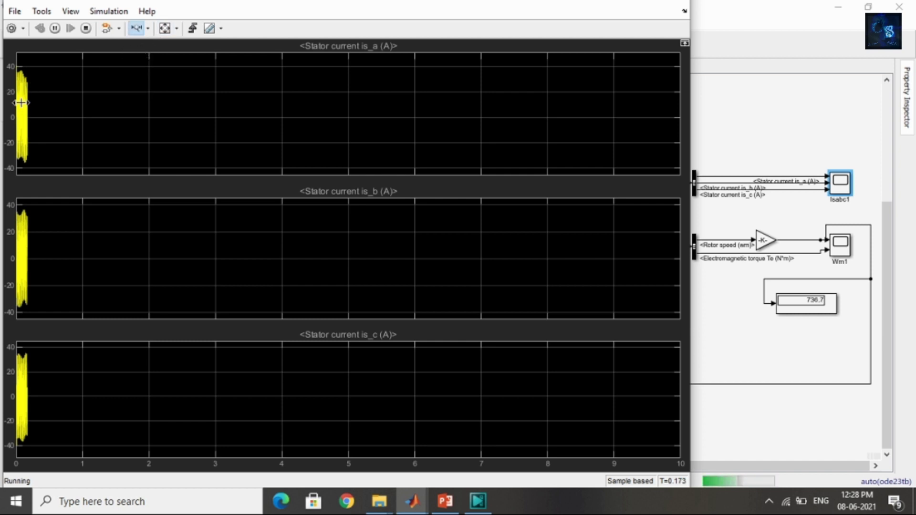
{"action": "left_click", "coordinate": [22, 104]}
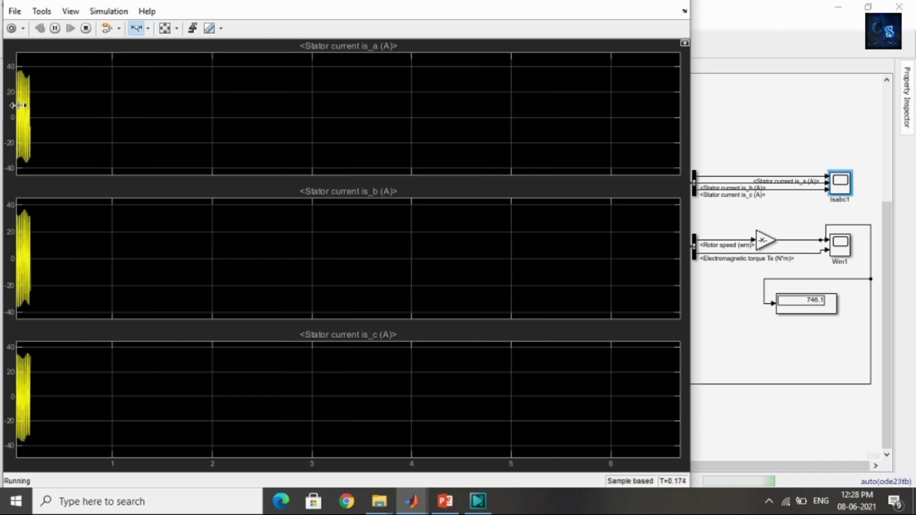
{"action": "left_click", "coordinate": [22, 106]}
{"action": "left_click", "coordinate": [25, 111]}
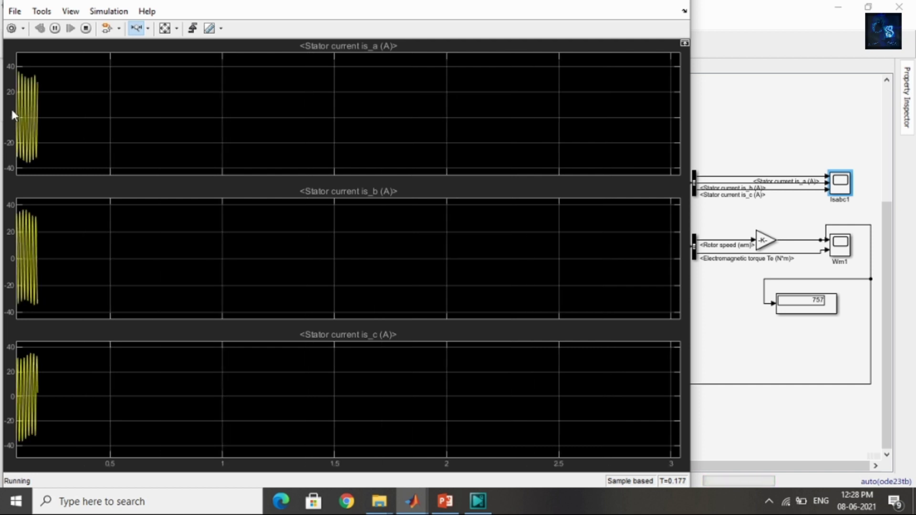
{"action": "left_click", "coordinate": [24, 114]}
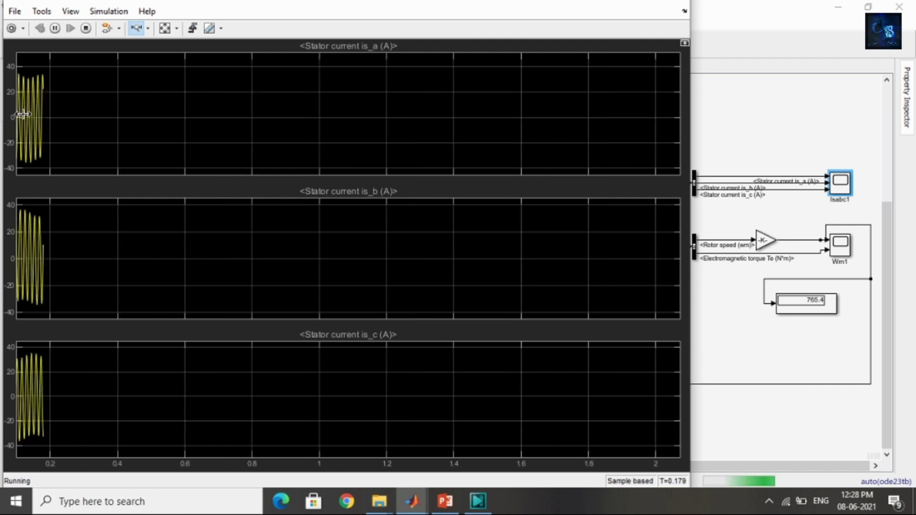
{"action": "left_click", "coordinate": [26, 114]}
{"action": "left_click", "coordinate": [37, 117]}
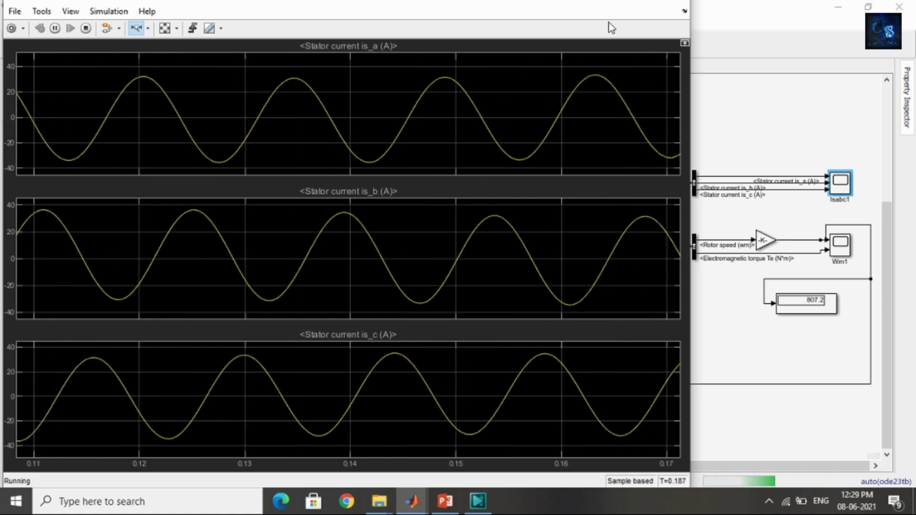
{"action": "left_click", "coordinate": [621, 3]}
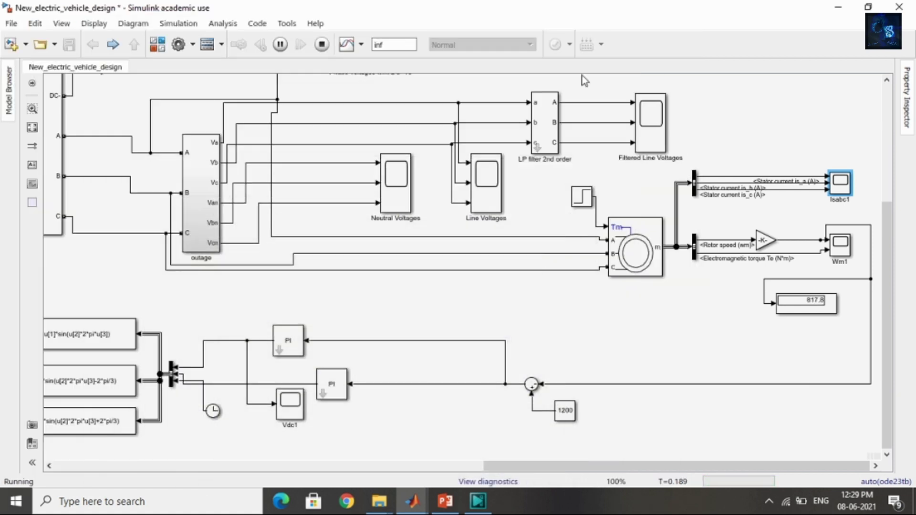
Enter the battery subsystem and examine the voltage displays of the eight cells in the balancing circuit.
{"action": "left_click_drag", "start_coordinate": [552, 459], "coordinate": [123, 455]}
{"action": "left_click_drag", "start_coordinate": [881, 266], "coordinate": [900, 204]}
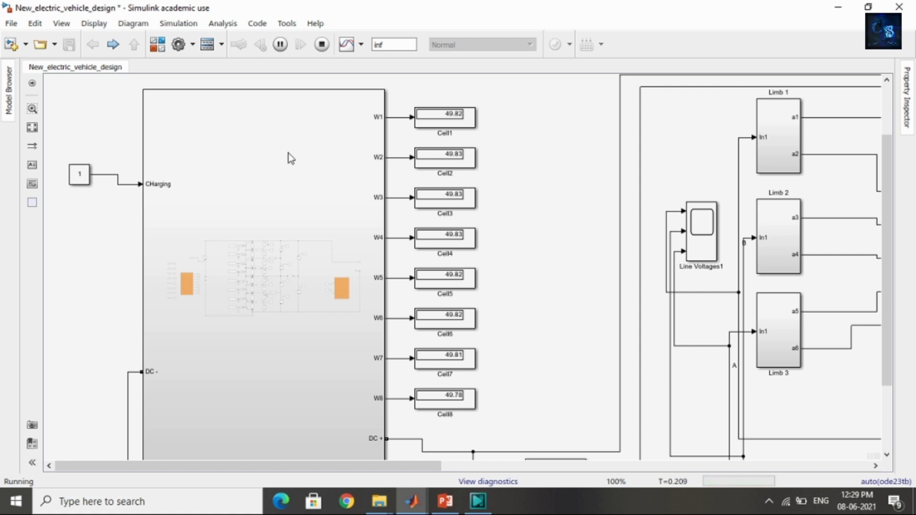
{"action": "double_click", "coordinate": [267, 261]}
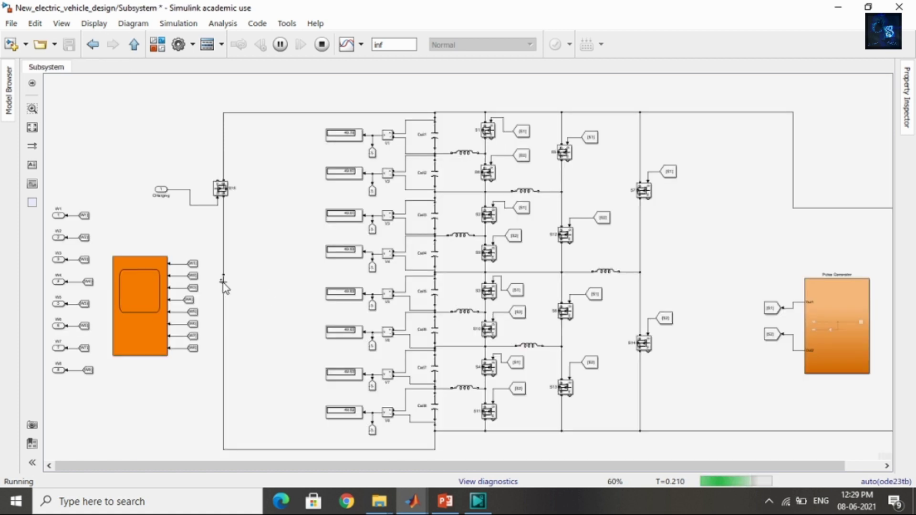
{"action": "scroll", "coordinate": [225, 284], "scroll_direction": "up", "scroll_amount": 3}
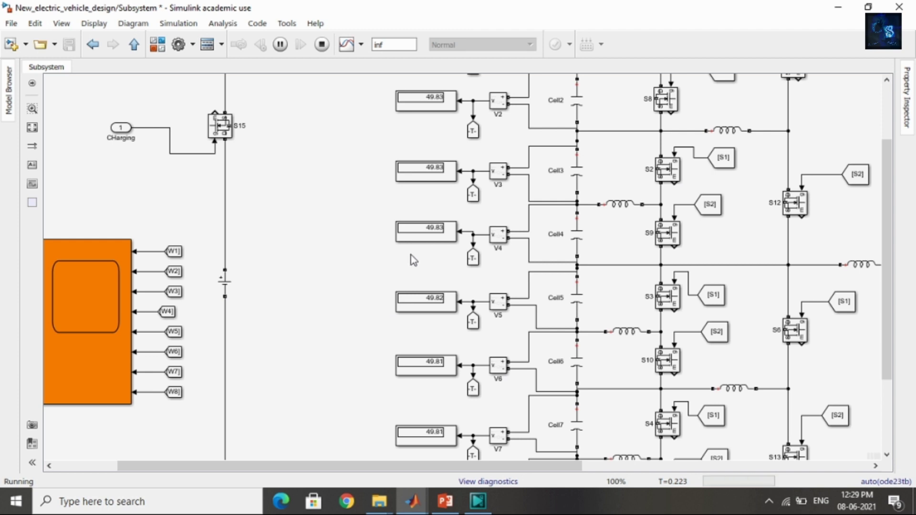
{"action": "scroll", "coordinate": [358, 282], "scroll_direction": "down", "scroll_amount": 3}
{"action": "scroll", "coordinate": [358, 281], "scroll_direction": "down", "scroll_amount": 2}
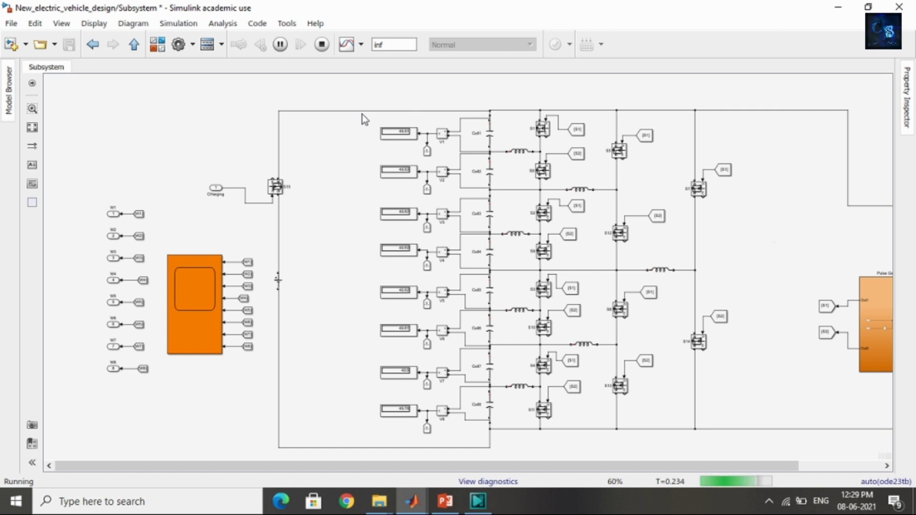
Return to the top-level model to read the rotor speed display, and fit the whole diagram in view.
{"action": "left_click", "coordinate": [95, 46]}
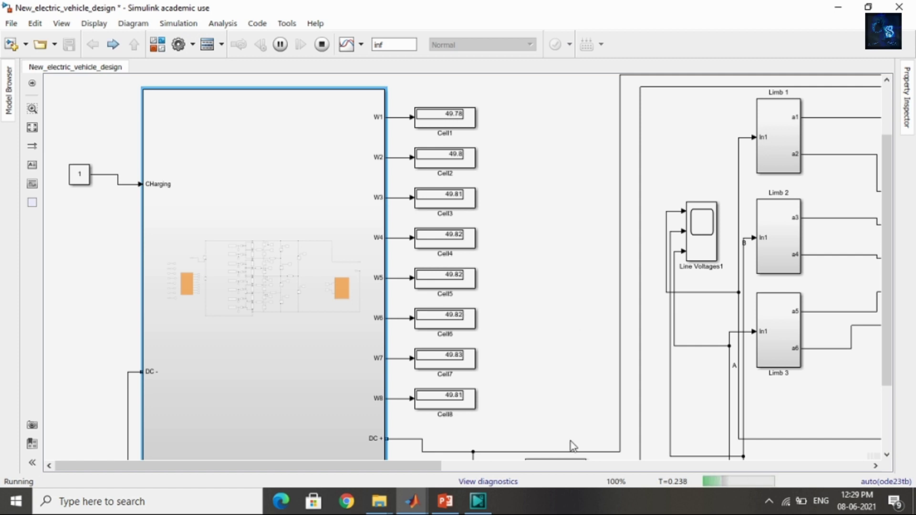
{"action": "left_click_drag", "start_coordinate": [415, 467], "coordinate": [892, 484]}
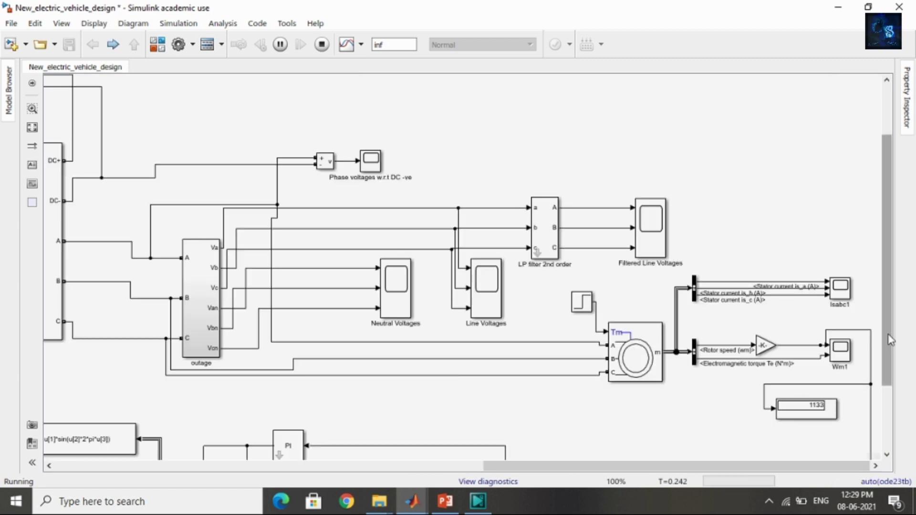
{"action": "left_click_drag", "start_coordinate": [890, 340], "coordinate": [890, 403]}
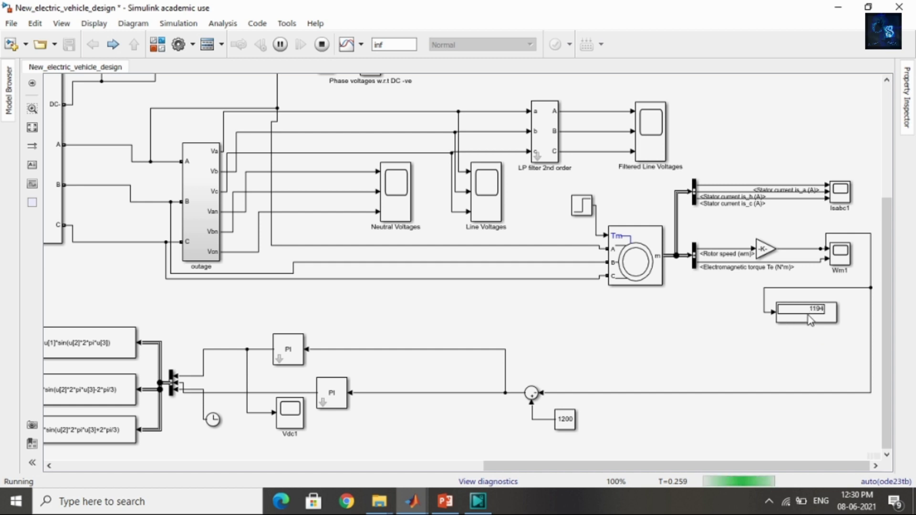
{"action": "left_click_drag", "start_coordinate": [610, 467], "coordinate": [569, 467]}
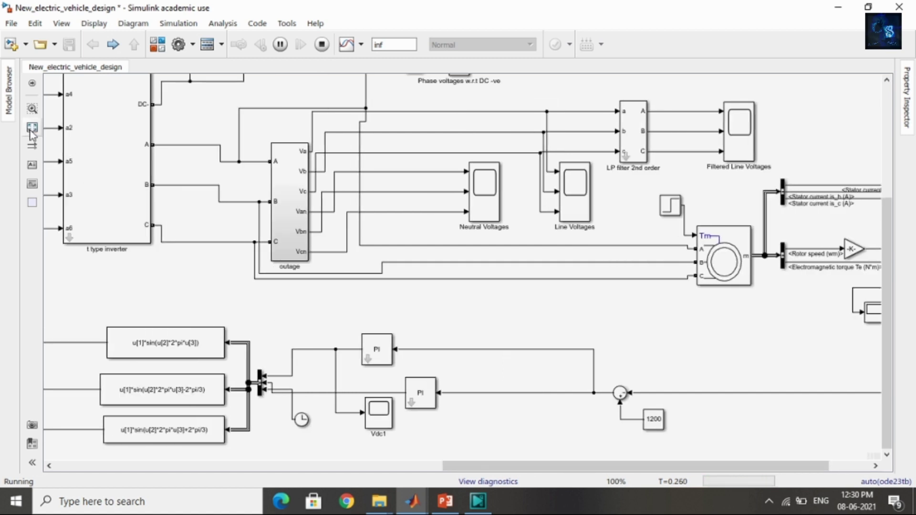
{"action": "left_click", "coordinate": [31, 128]}
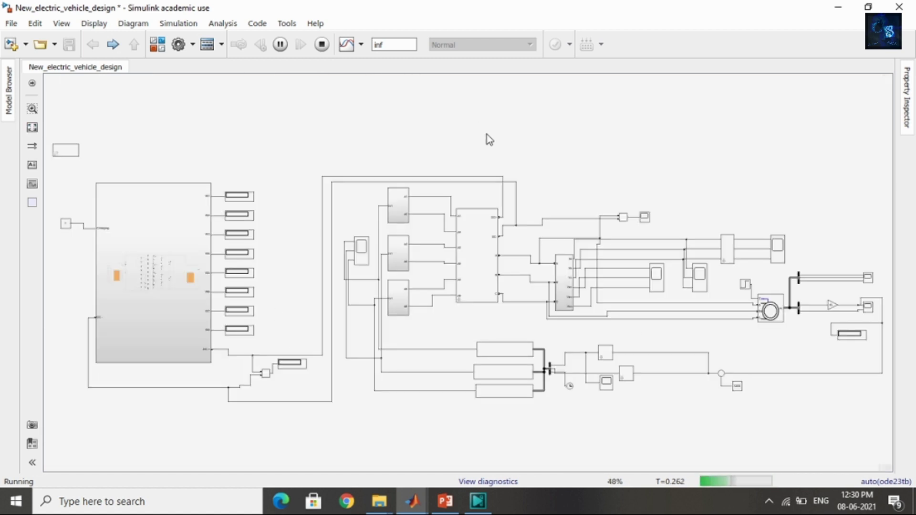